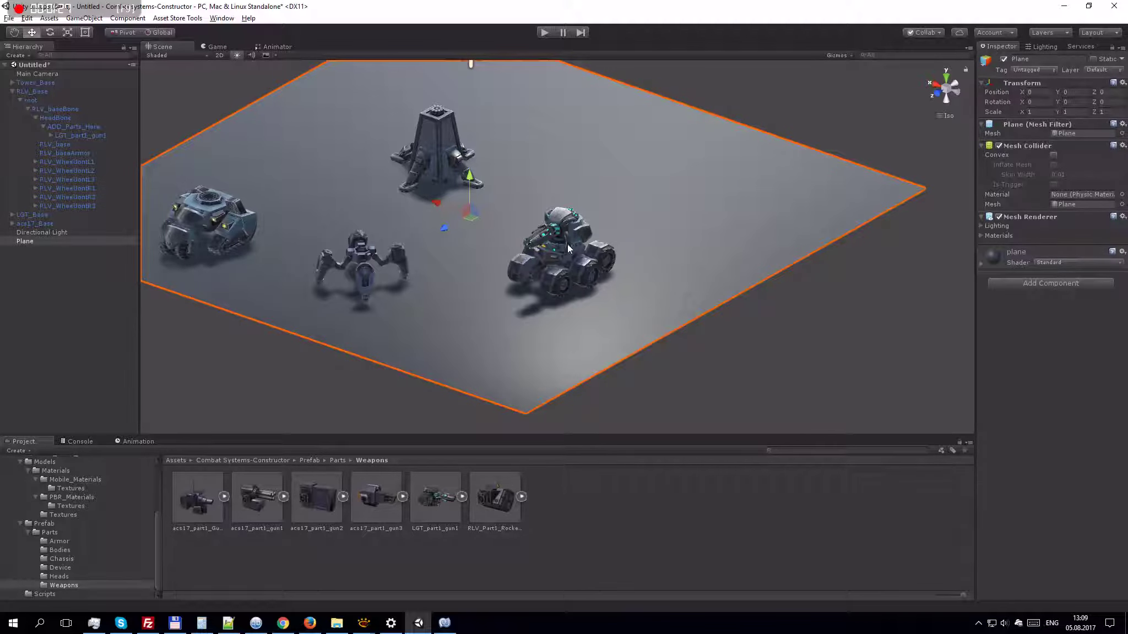
# Step: Run the scene, watch the assembled RLV_Base vehicle's animation in the Scene view, and stop play mode
pyautogui.scroll(-1, 583, 309)
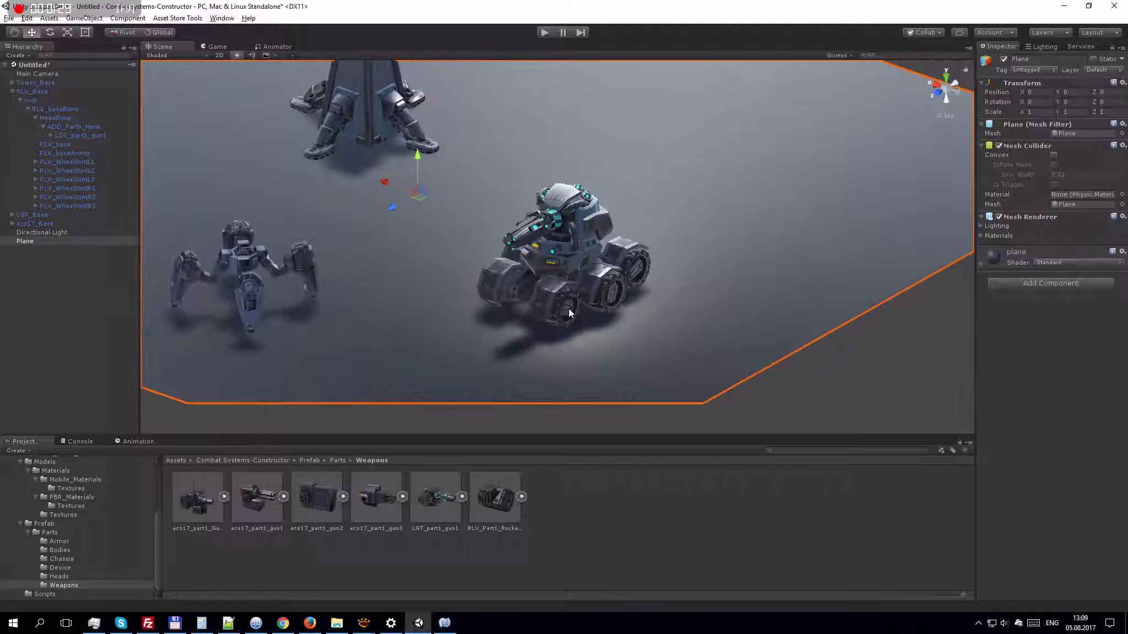
pyautogui.click(544, 33)
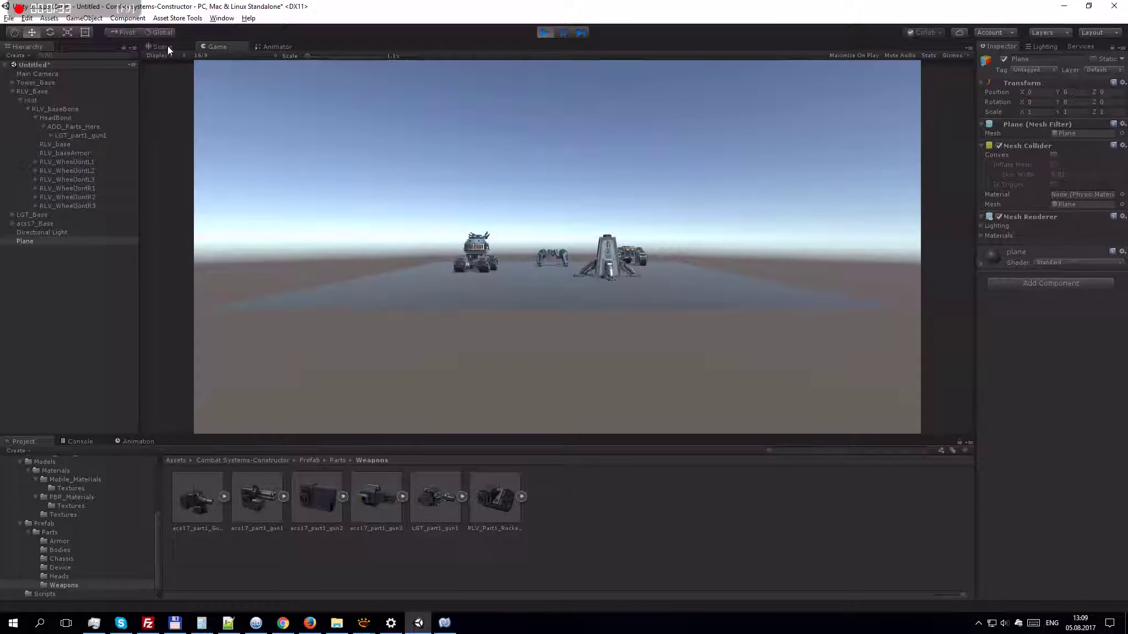
pyautogui.click(165, 47)
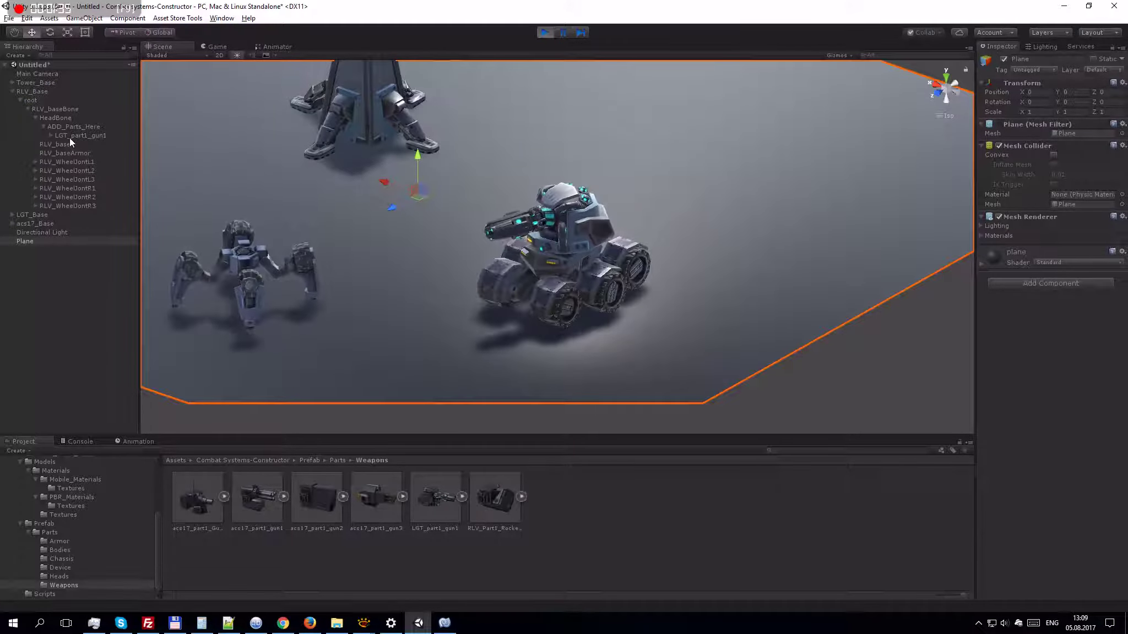
pyautogui.keyDown('alt'); pyautogui.moveTo(626, 293); pyautogui.dragTo(557, 332); pyautogui.keyUp('alt')
pyautogui.scroll(-3, 557, 332)
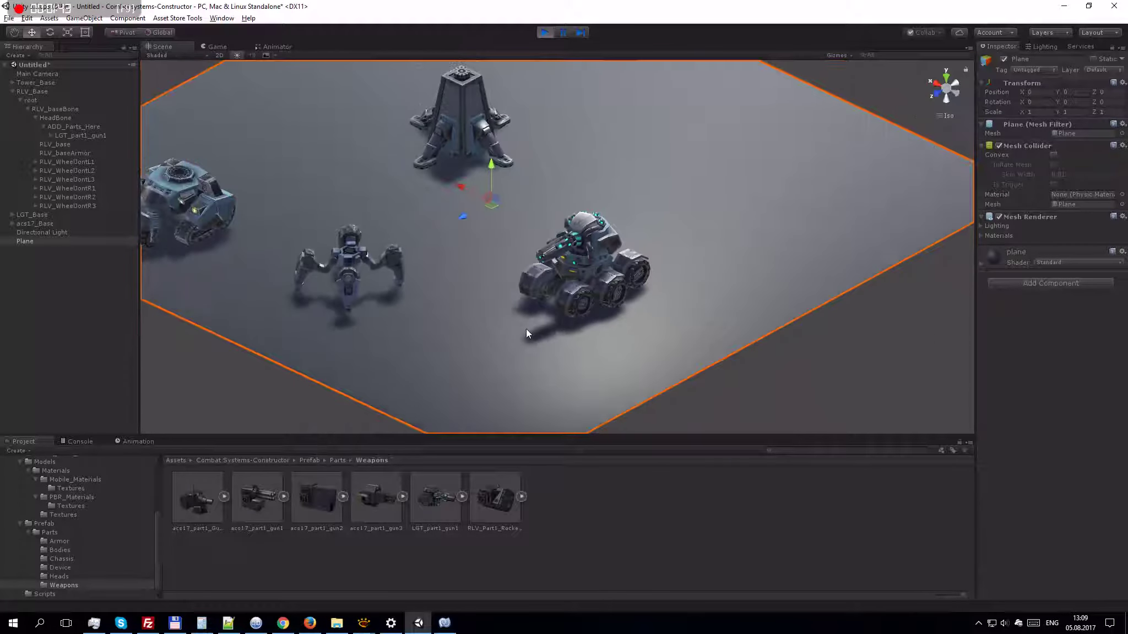
pyautogui.moveTo(525, 329); pyautogui.dragTo(606, 343, button='middle')
pyautogui.scroll(-2, 490, 320)
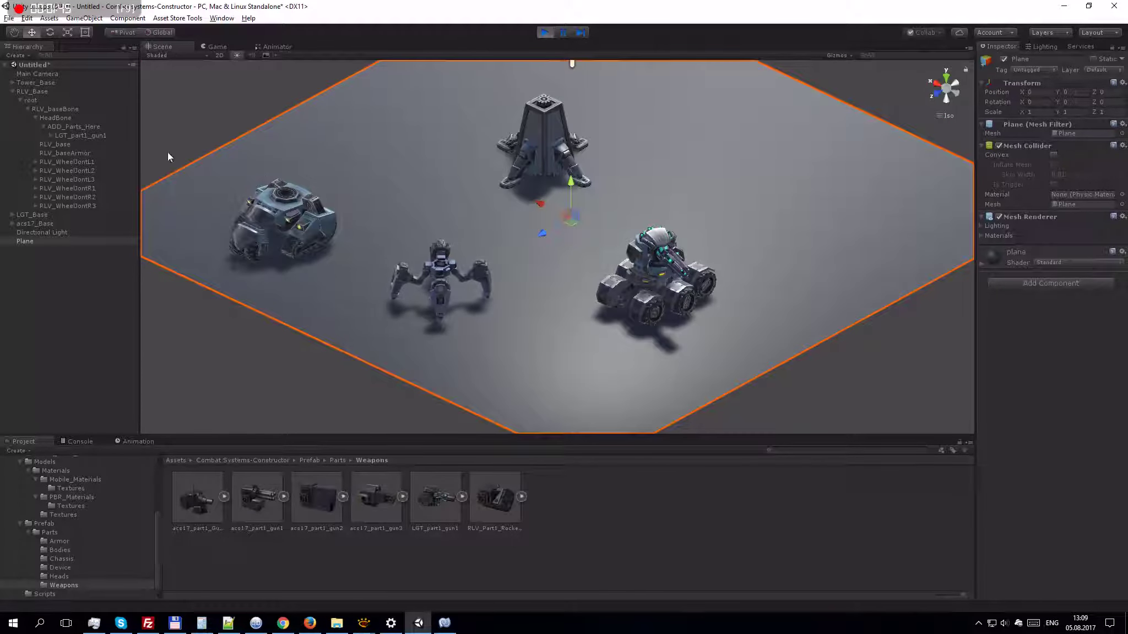
pyautogui.click(545, 33)
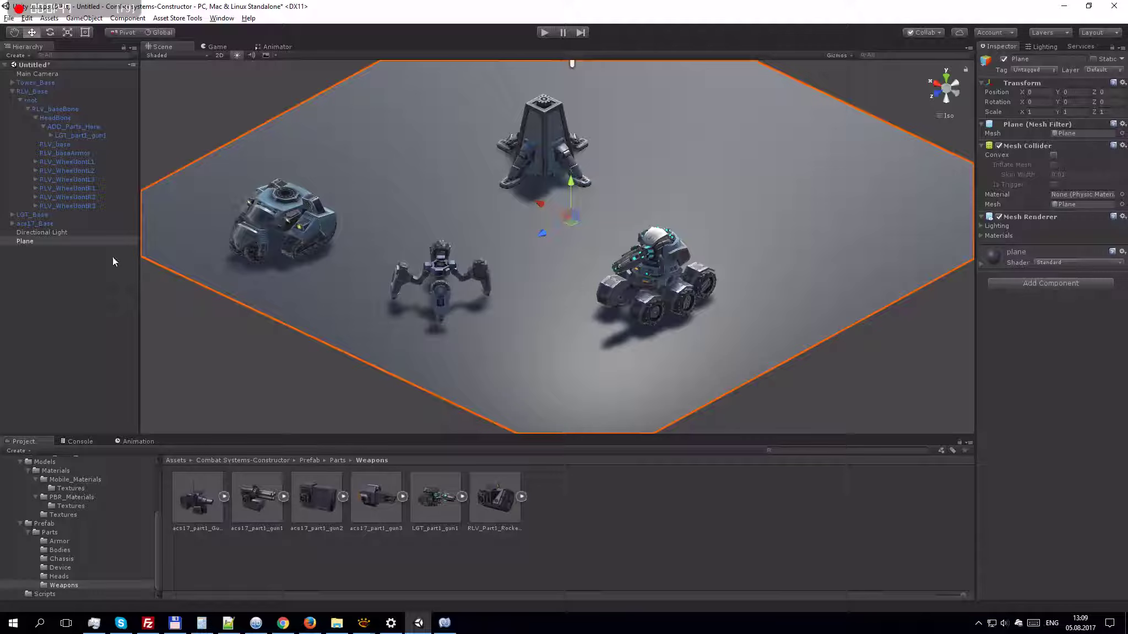
# Step: Attach the RLV_Part1_Body1 prefab to the ADD_Parts_Here mount under acs17_Base's headBone
pyautogui.click(12, 92)
pyautogui.click(13, 109)
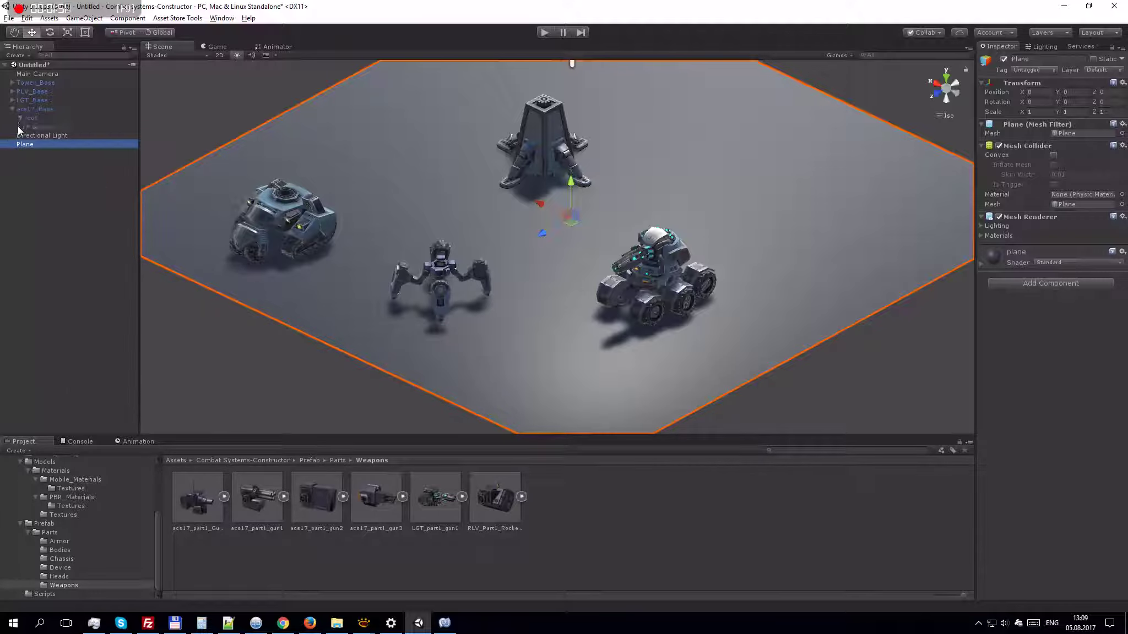
pyautogui.click(20, 118)
pyautogui.click(28, 127)
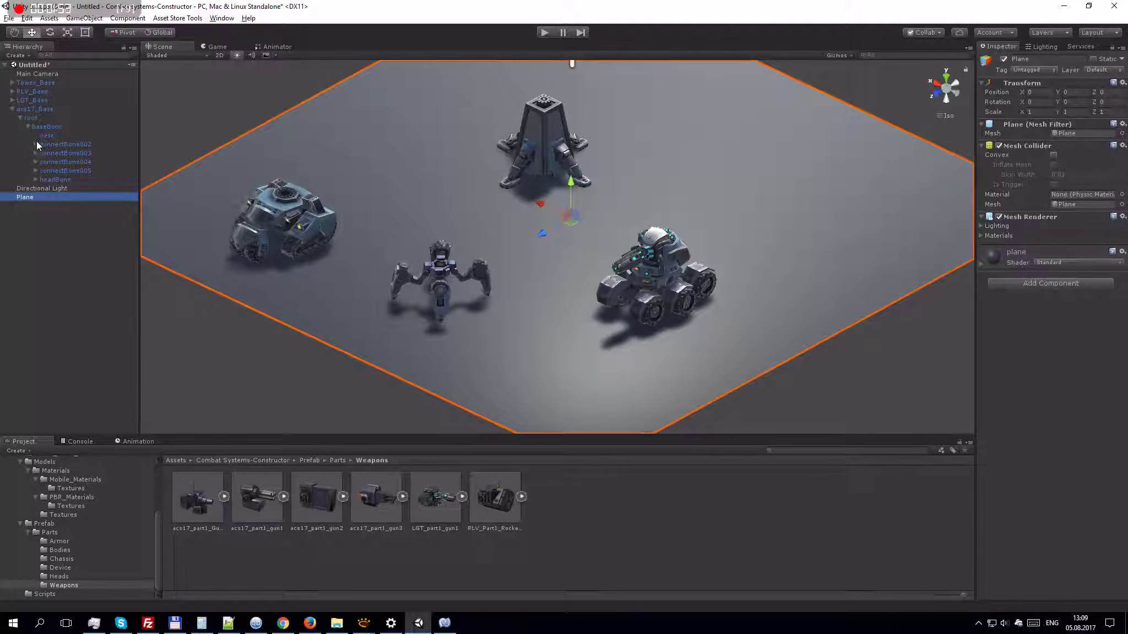
pyautogui.click(33, 179)
pyautogui.click(70, 188)
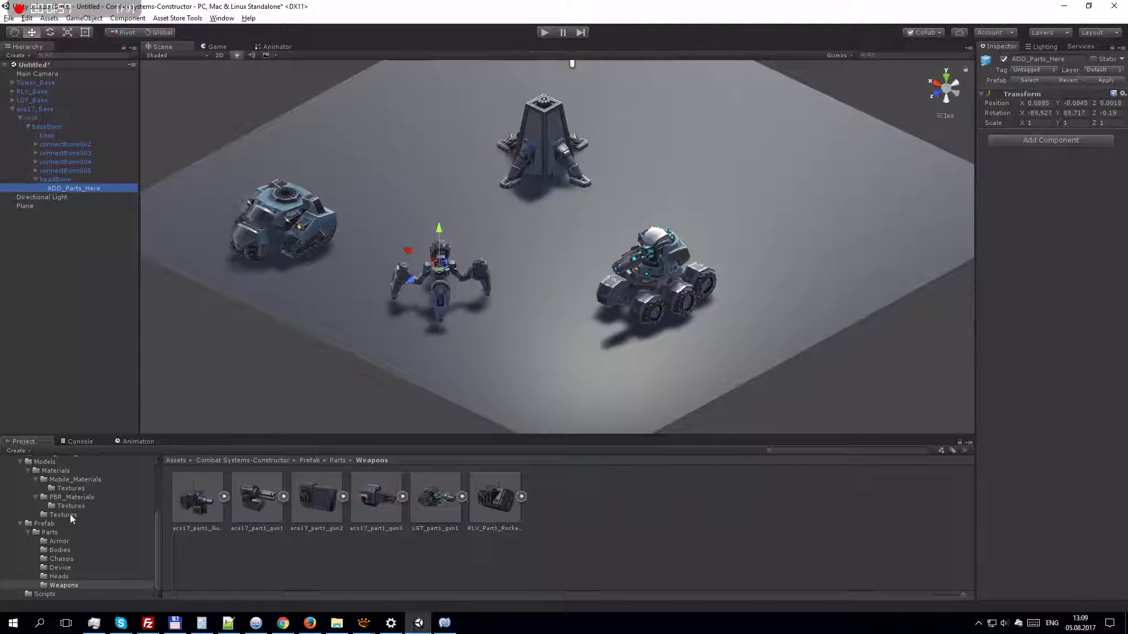
pyautogui.click(60, 550)
pyautogui.moveTo(253, 512); pyautogui.dragTo(55, 257)
pyautogui.moveTo(82, 188); pyautogui.dragTo(82, 188)
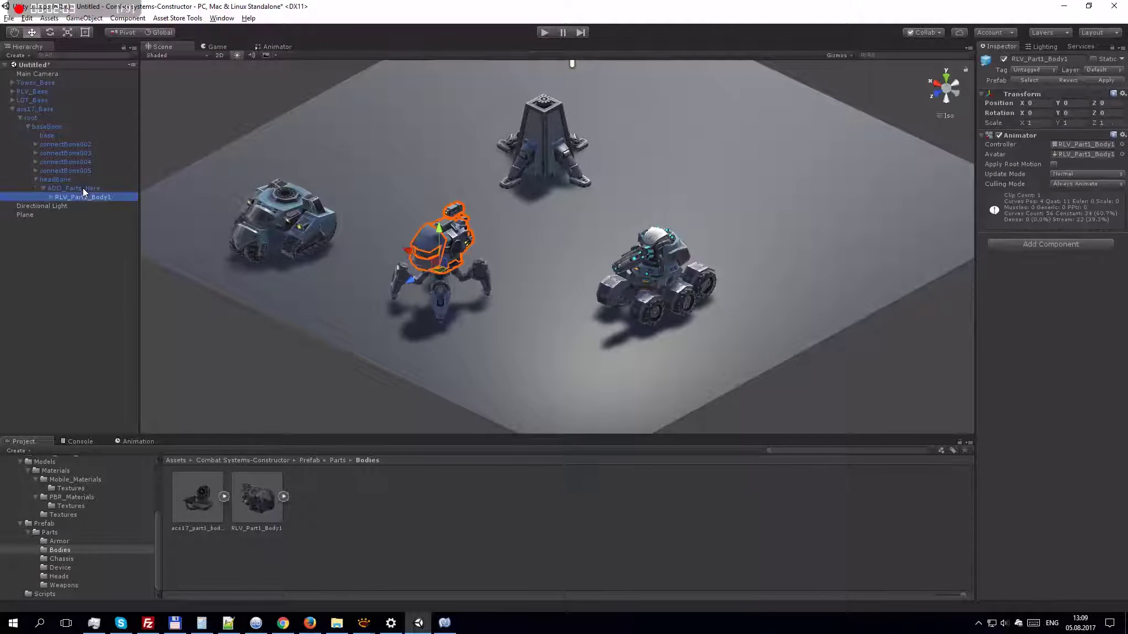
# Step: Attach the acs17_part1_gun1 weapon prefab to the new body's ADD_Guns_Here mount under RLV_C_Modul
pyautogui.scroll(2, 384, 300)
pyautogui.keyDown('alt'); pyautogui.moveTo(426, 333); pyautogui.dragTo(428, 270); pyautogui.keyUp('alt')
pyautogui.scroll(4, 493, 304)
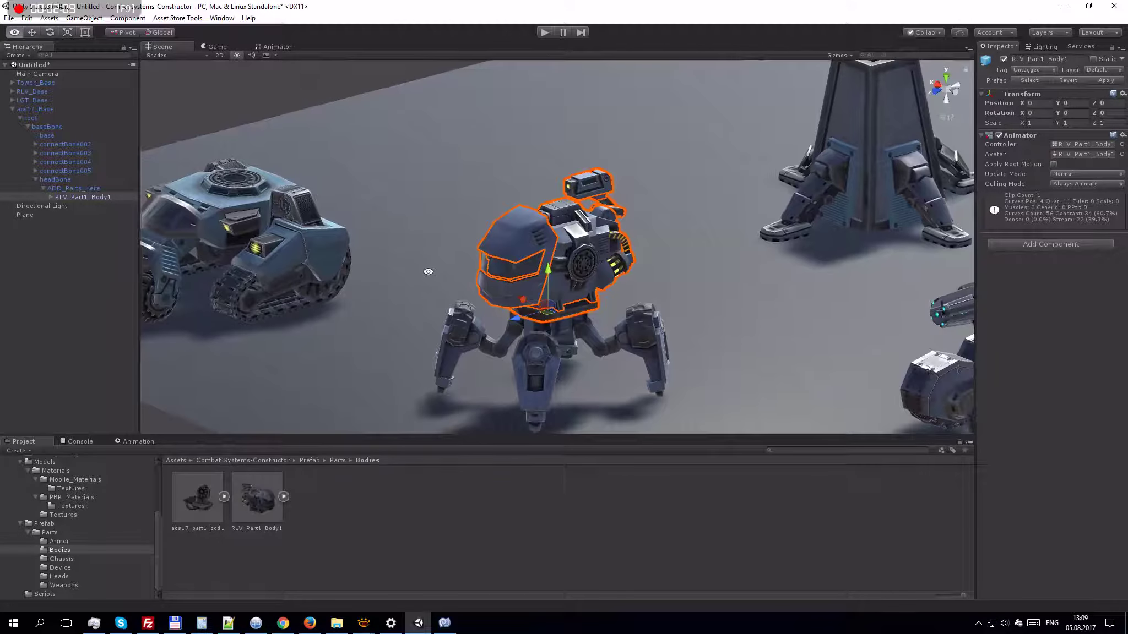
pyautogui.scroll(-4, 433, 290)
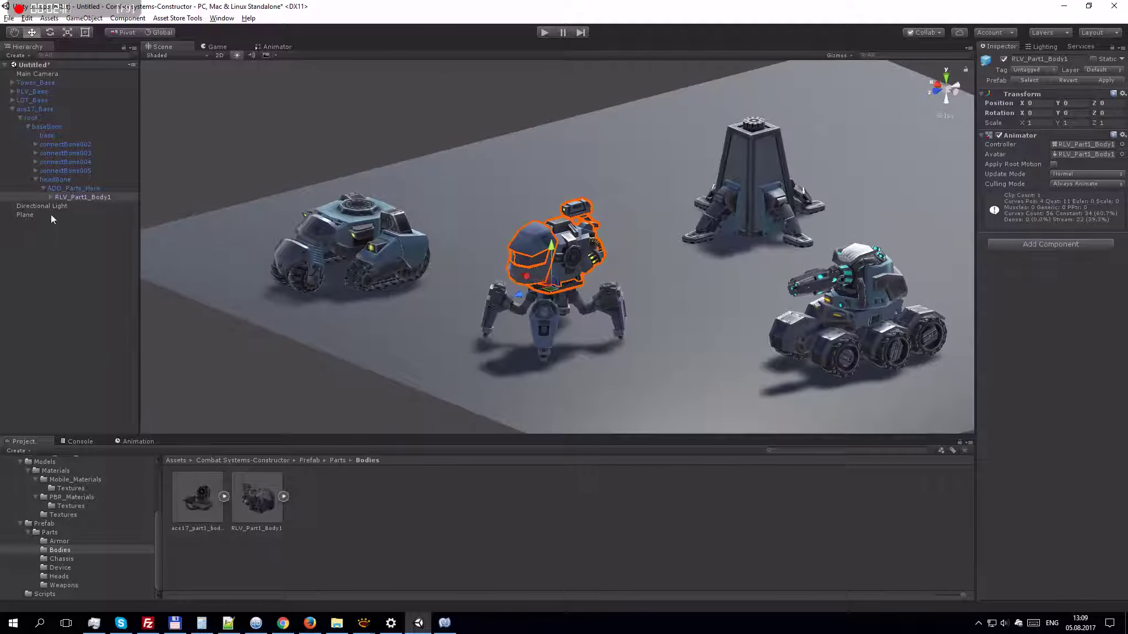
pyautogui.click(50, 198)
pyautogui.click(59, 206)
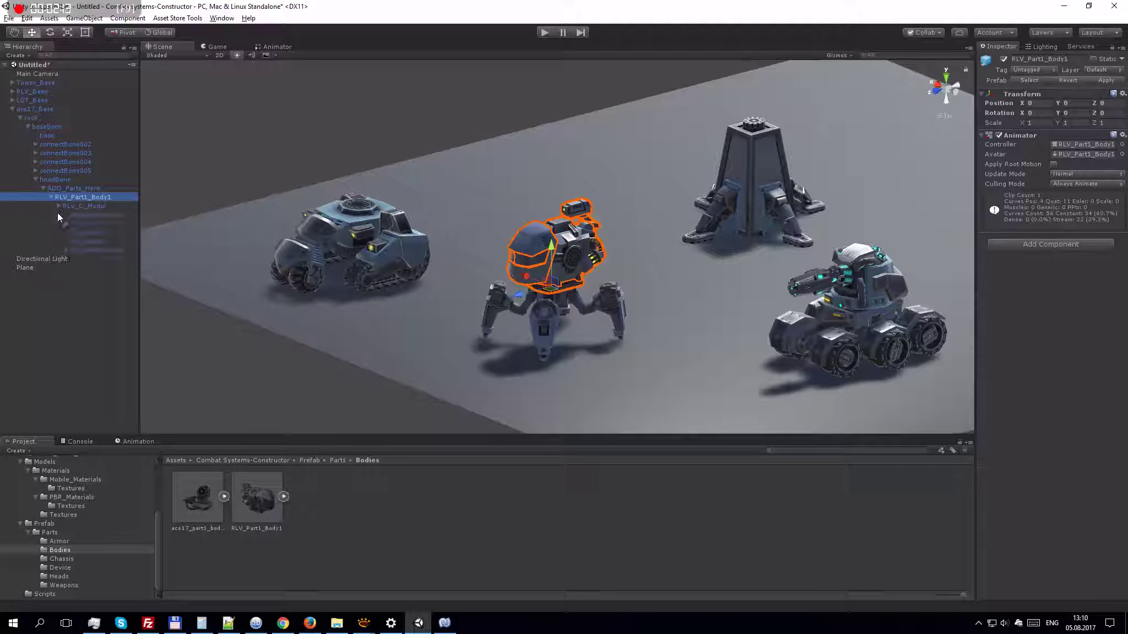
pyautogui.click(81, 214)
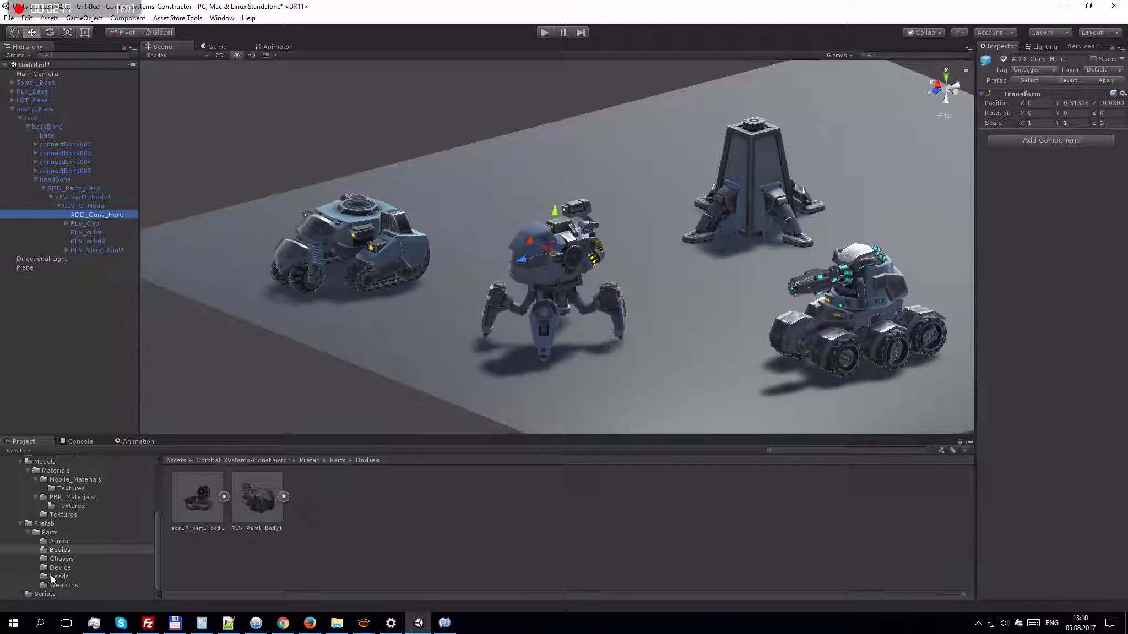
pyautogui.click(63, 584)
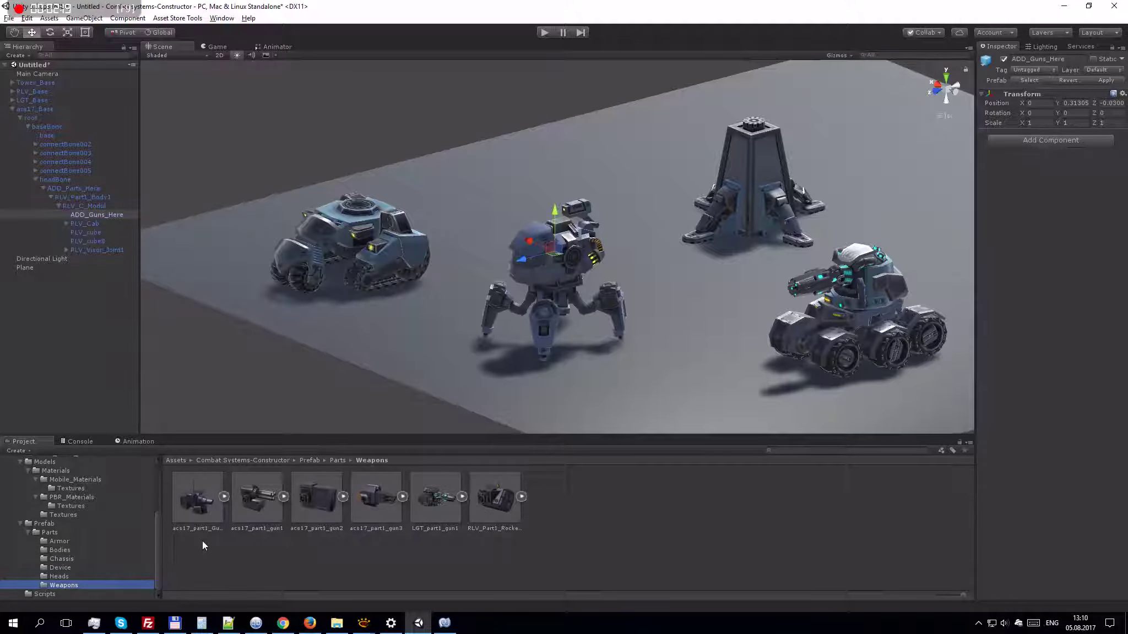
pyautogui.moveTo(258, 507); pyautogui.dragTo(114, 218)
# Step: Move acs17_part1_gun1 sideways to the outer side of the body, at about X -0.38
pyautogui.press('f')
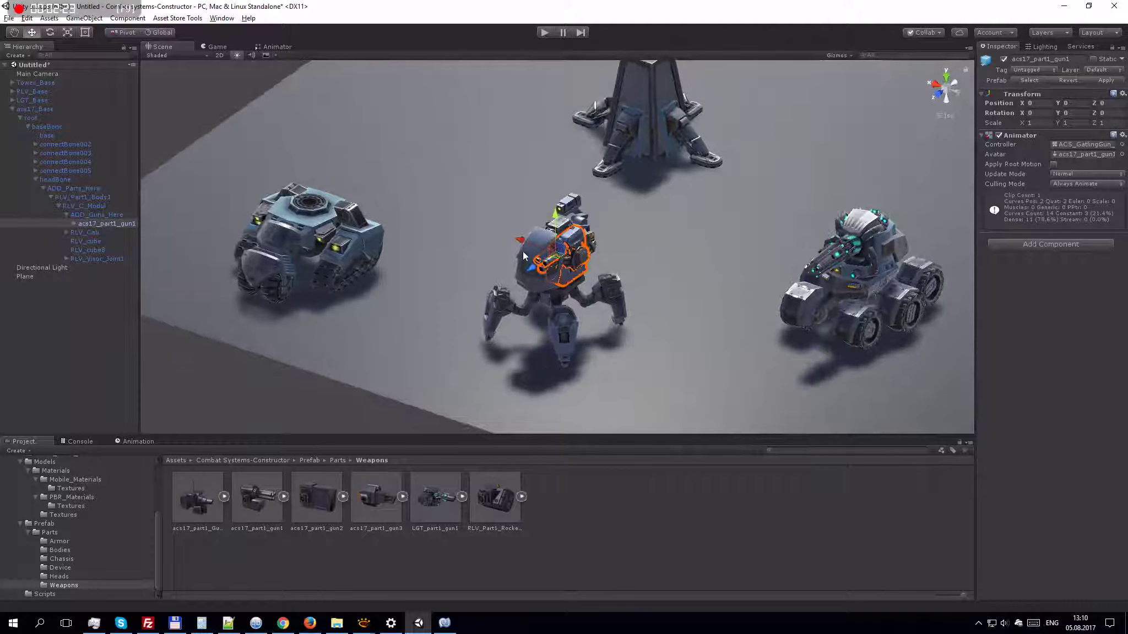
pyautogui.moveTo(524, 245); pyautogui.dragTo(551, 256)
pyautogui.moveTo(553, 258); pyautogui.dragTo(666, 312, button='right')
pyautogui.keyDown('alt'); pyautogui.moveTo(665, 312); pyautogui.dragTo(558, 255); pyautogui.keyUp('alt')
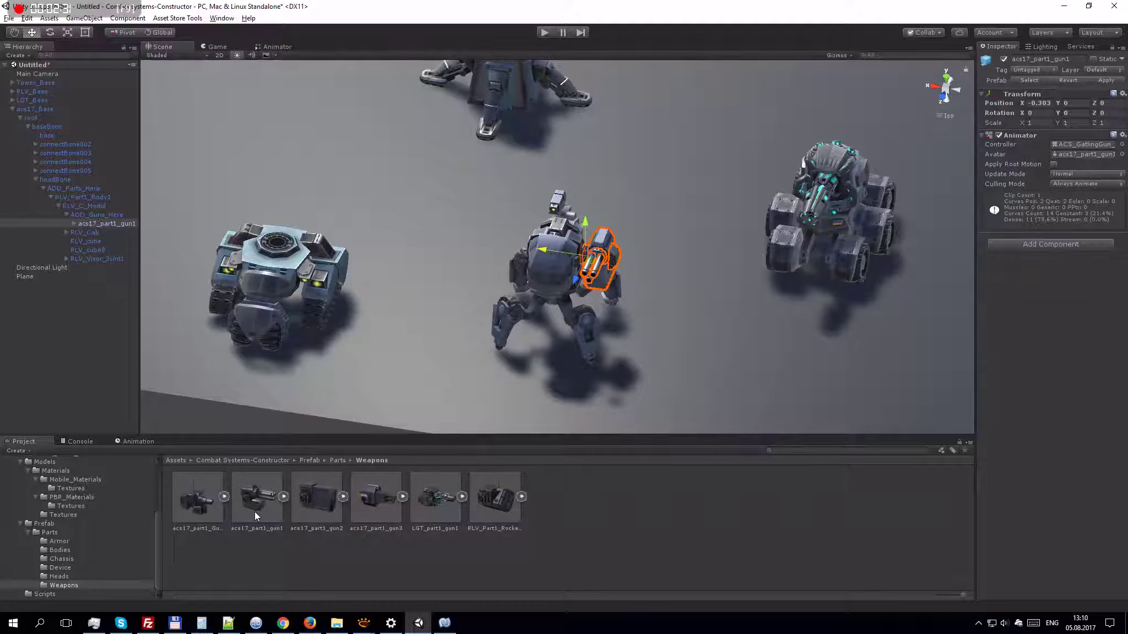
# Step: Attach acs17_part1_gun2 to ADD_Guns_Here as a mirrored weapon on the body's opposite side, with X scale -1 and position X about 0.32
pyautogui.moveTo(312, 506); pyautogui.dragTo(87, 218)
pyautogui.moveTo(538, 251); pyautogui.dragTo(458, 243)
pyautogui.click(1031, 123)
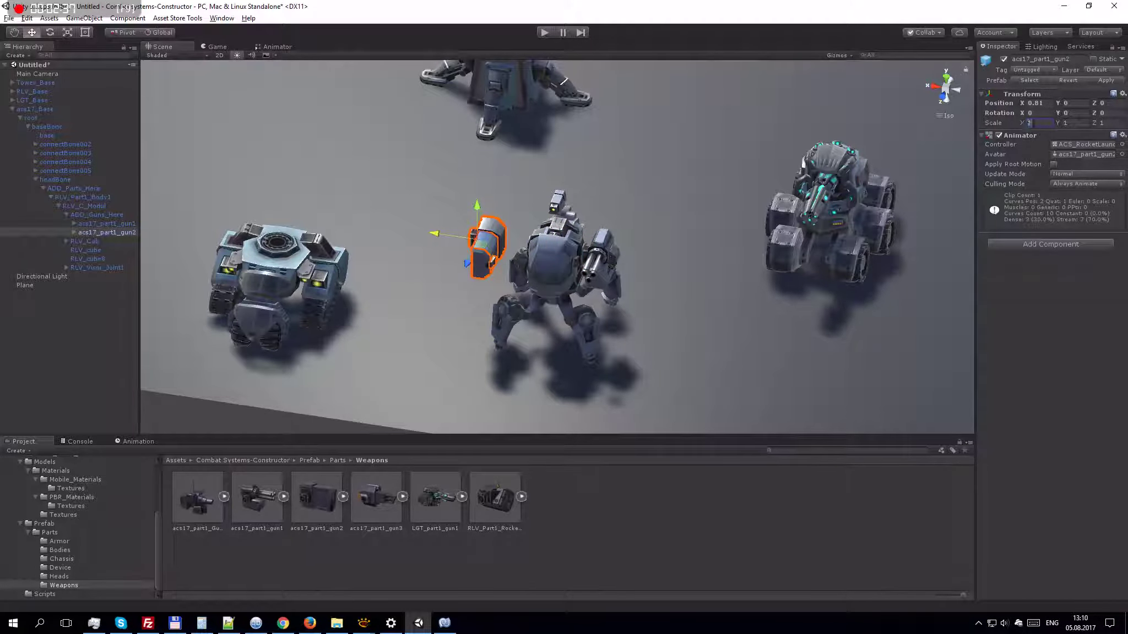
pyautogui.write('-1')
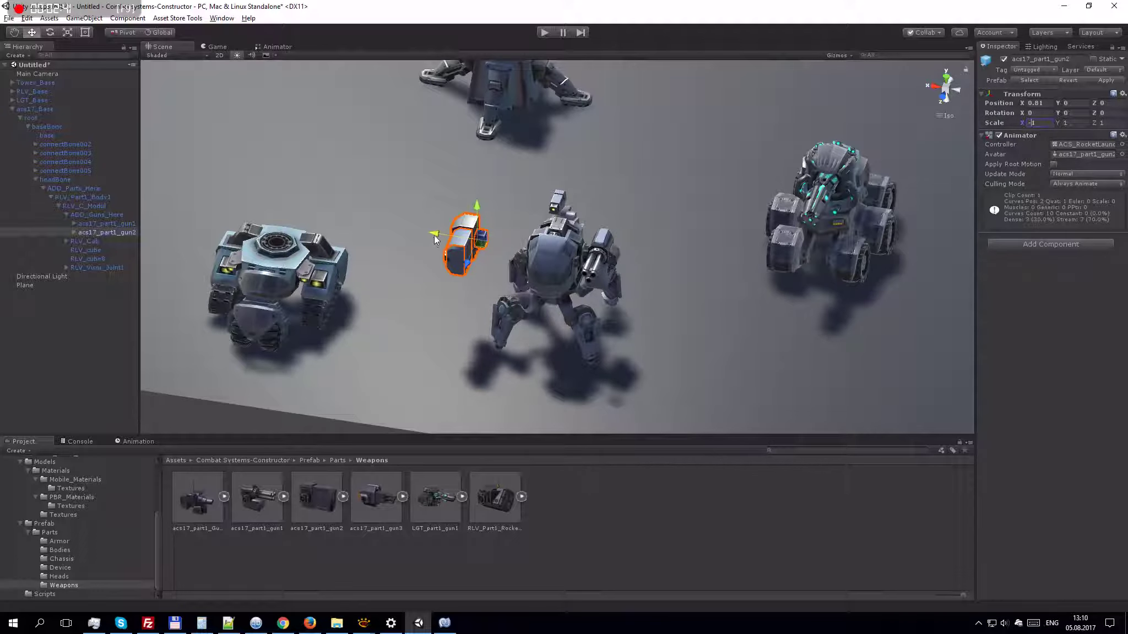
pyautogui.moveTo(435, 235); pyautogui.dragTo(482, 241)
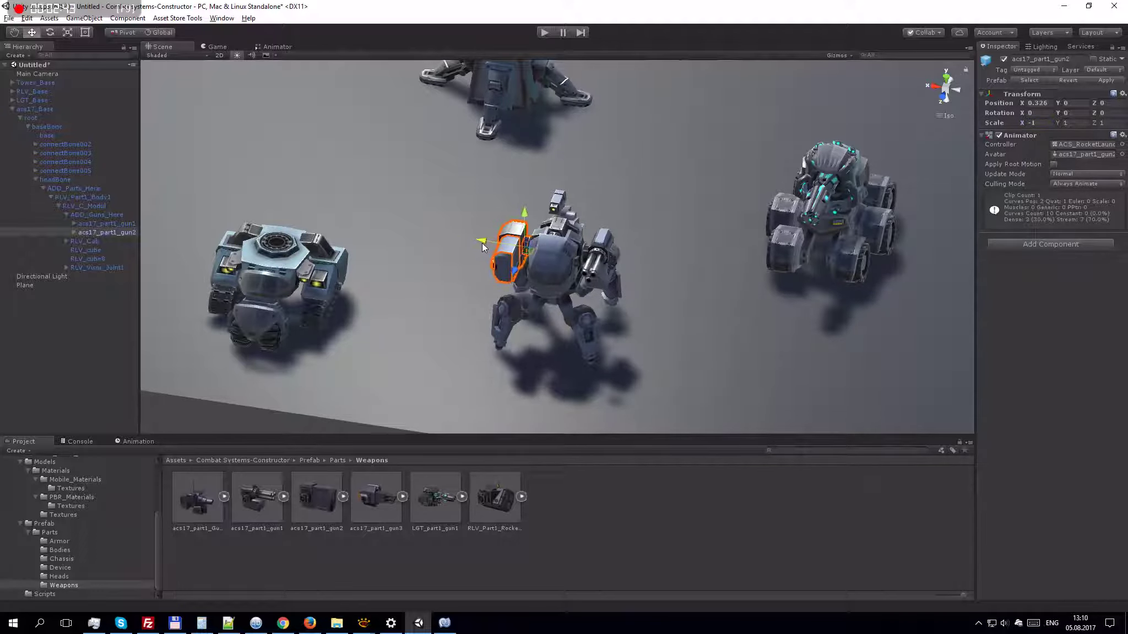
# Step: Inspect the armed walker up close and run the scene to watch its animation in the Scene view
pyautogui.keyDown('alt'); pyautogui.moveTo(554, 282); pyautogui.dragTo(470, 260); pyautogui.keyUp('alt')
pyautogui.scroll(5, 542, 310)
pyautogui.keyDown('alt'); pyautogui.moveTo(542, 310); pyautogui.dragTo(556, 249); pyautogui.keyUp('alt')
pyautogui.click(544, 32)
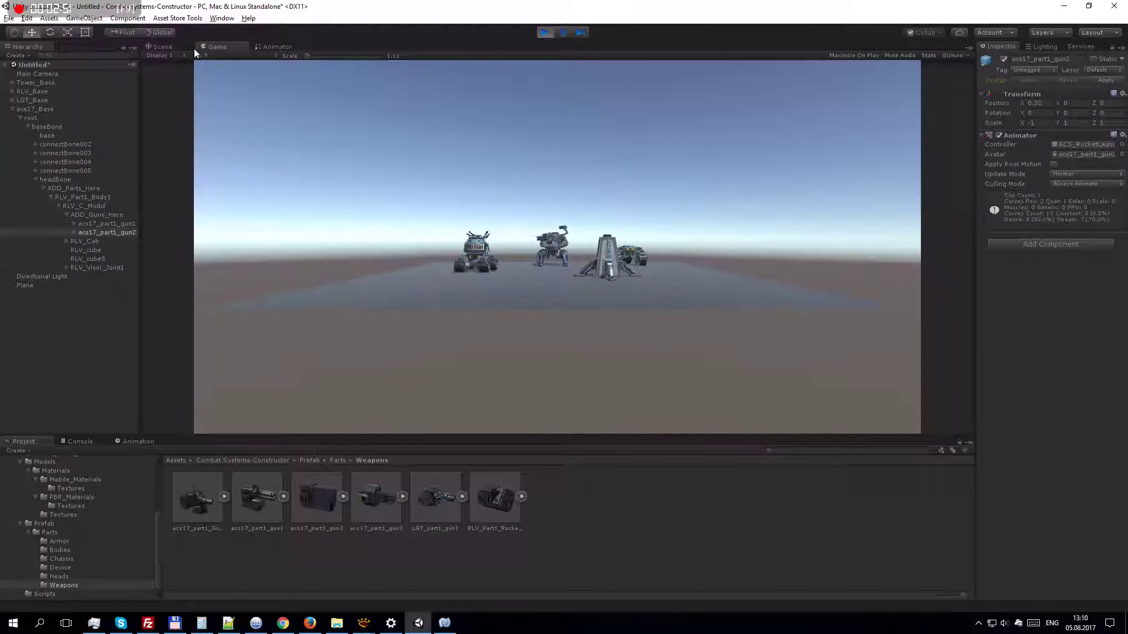
pyautogui.click(167, 47)
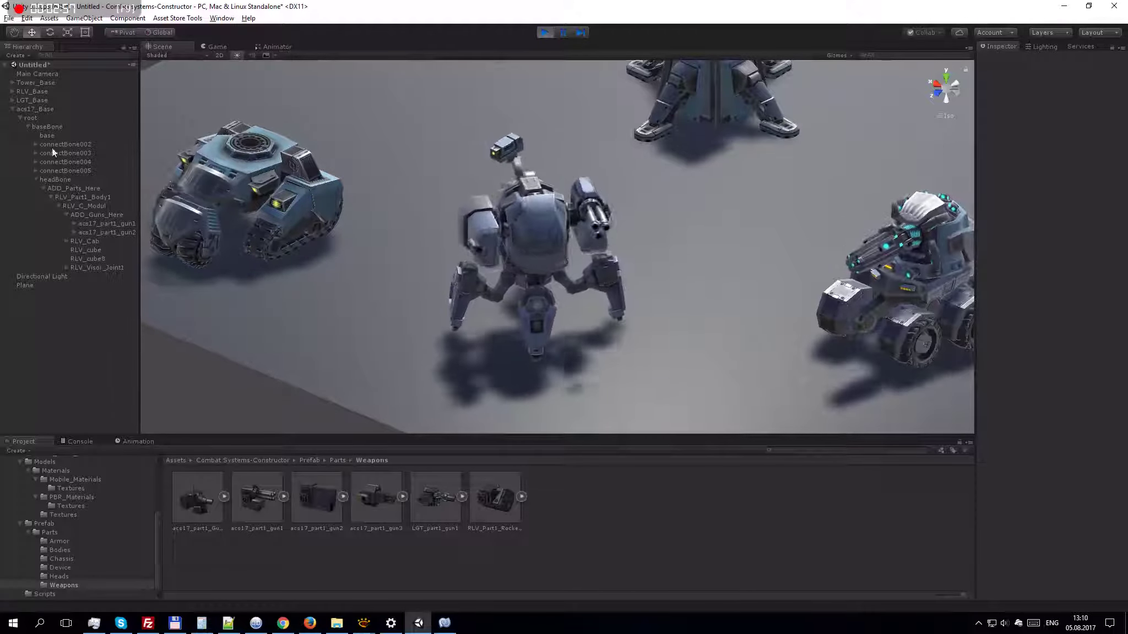
# Step: Open acs17_Base's ACS_Anim animator controller and set ACS_WalkForwad as the layer default state
pyautogui.click(41, 109)
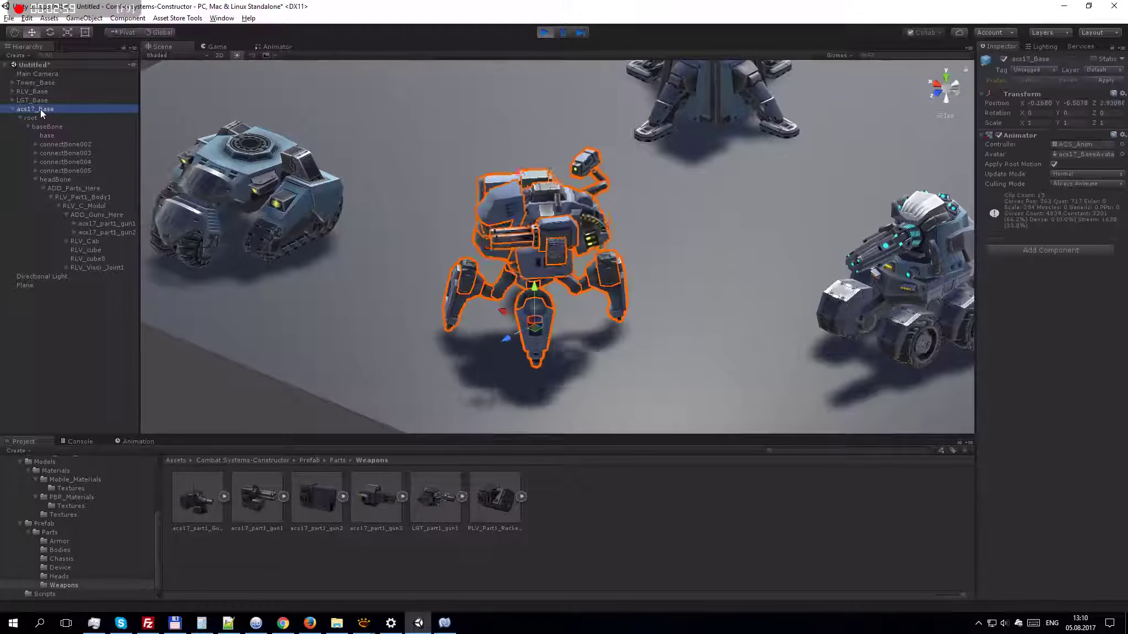
pyautogui.click(1086, 146)
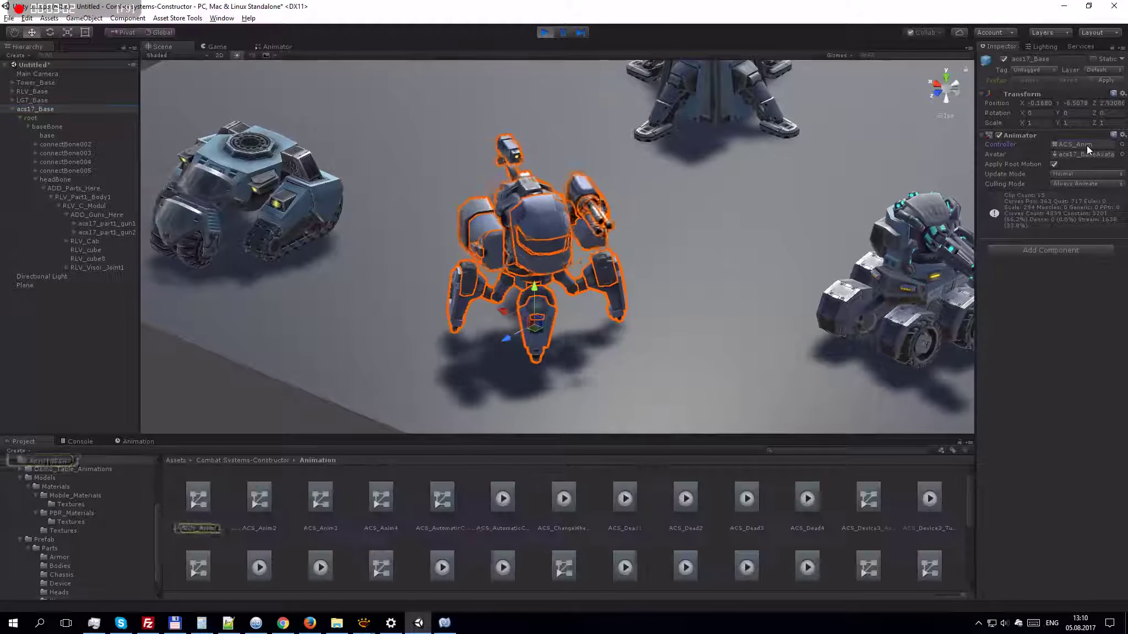
pyautogui.doubleClick(198, 499)
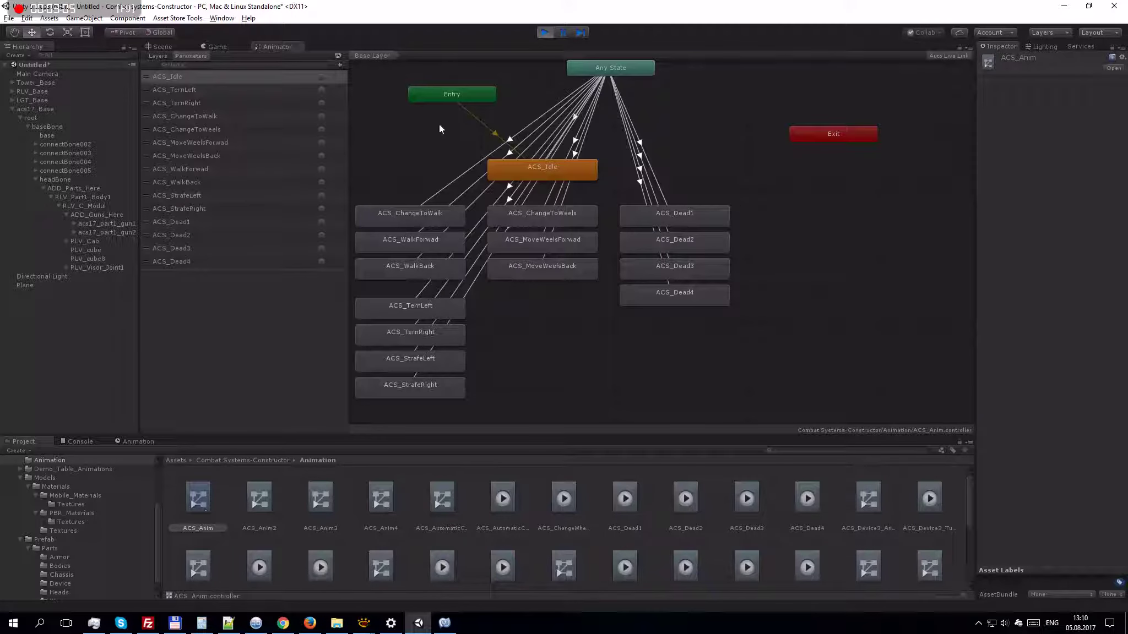
pyautogui.click(430, 243)
pyautogui.rightClick(430, 243)
pyautogui.click(464, 263)
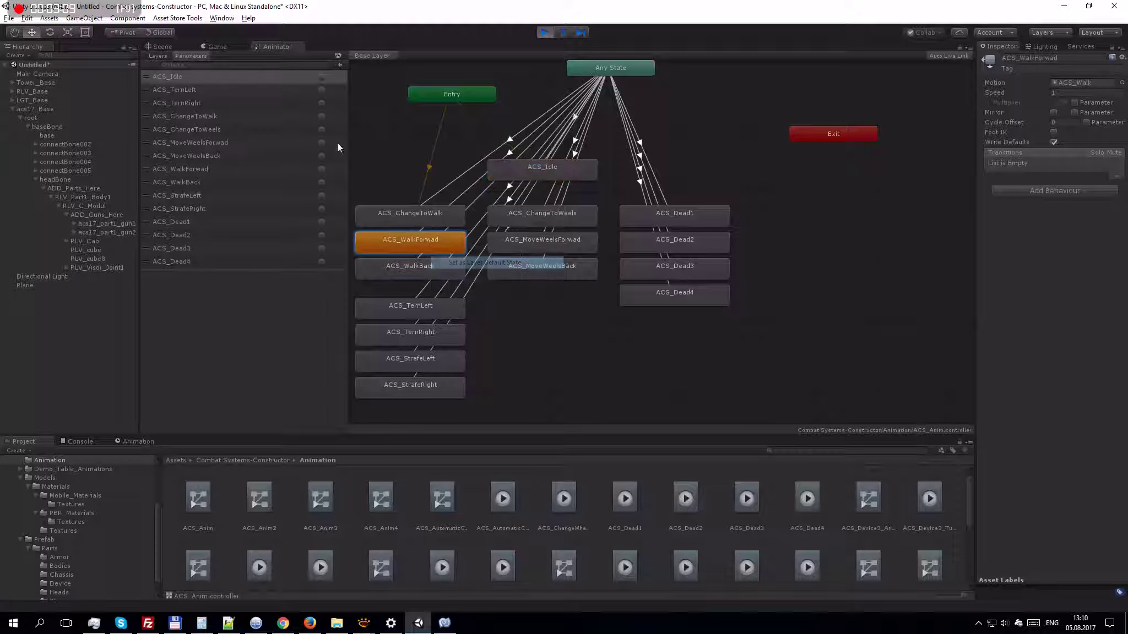
# Step: Watch the walker's walking animation in the Scene view from several angles, and stop play mode
pyautogui.click(165, 44)
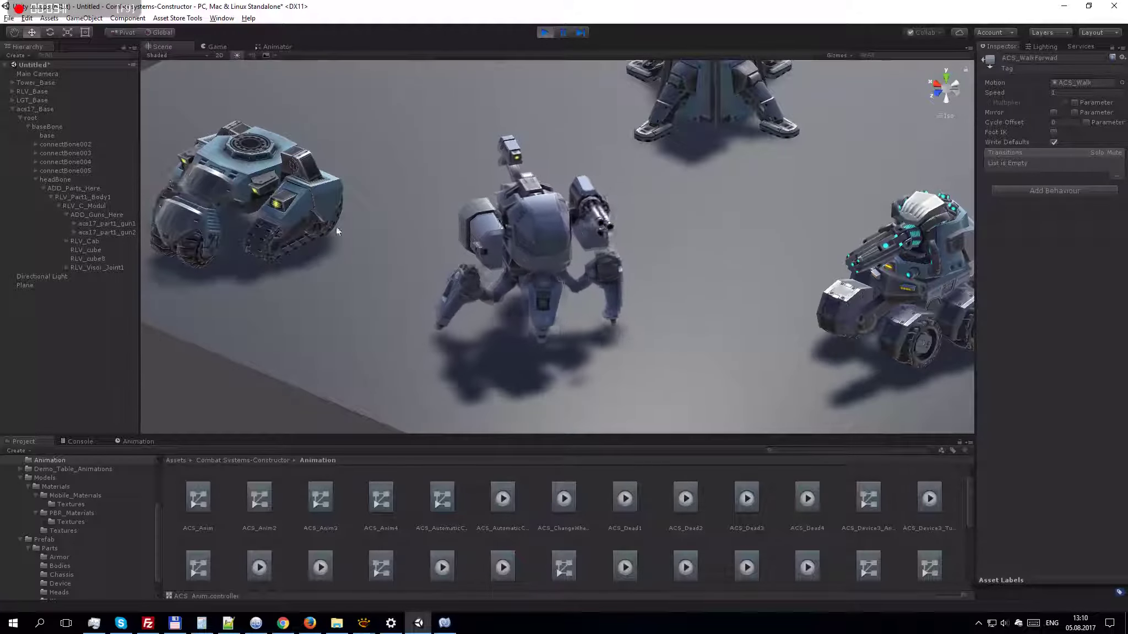
pyautogui.scroll(-5, 448, 255)
pyautogui.keyDown('alt'); pyautogui.moveTo(456, 268); pyautogui.dragTo(545, 286); pyautogui.keyUp('alt')
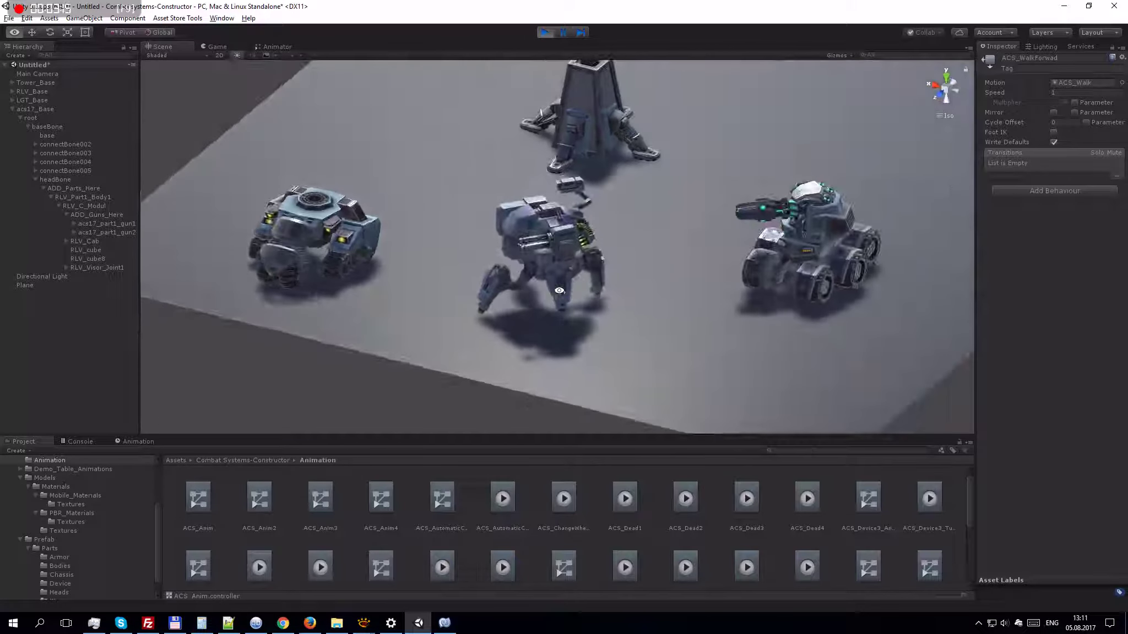
pyautogui.moveTo(443, 277); pyautogui.dragTo(541, 302, button='middle')
pyautogui.scroll(5, 429, 290)
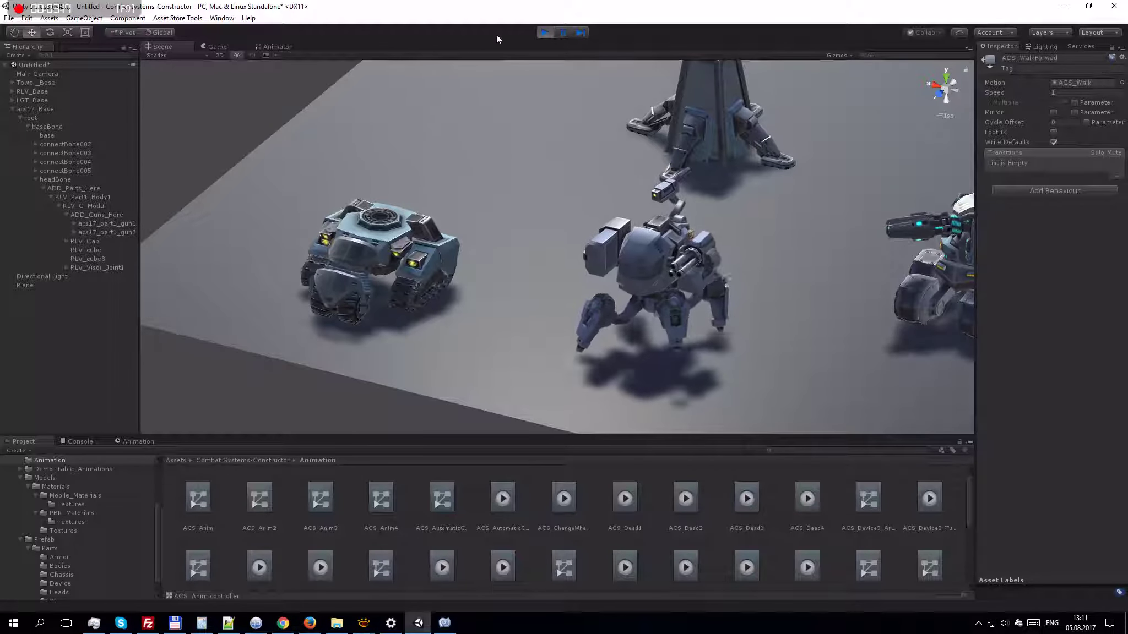
pyautogui.click(544, 32)
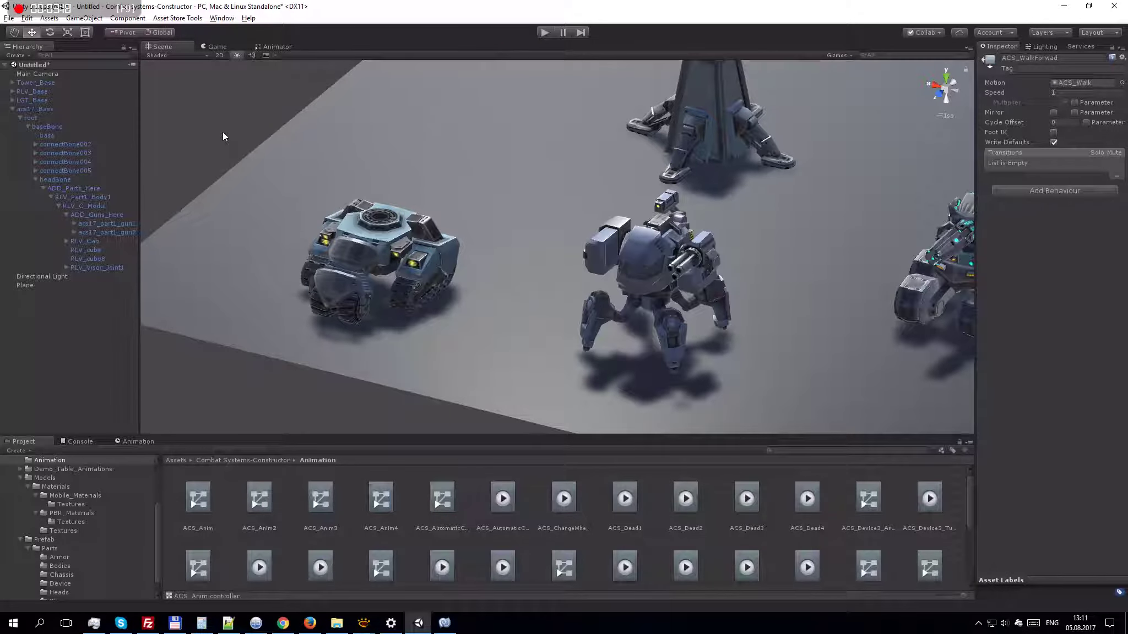
# Step: Attach the acs17_part1_body1 prefab from the Bodies folder to ADD_Parts_Here under LGT_Base's baseBone
pyautogui.click(12, 109)
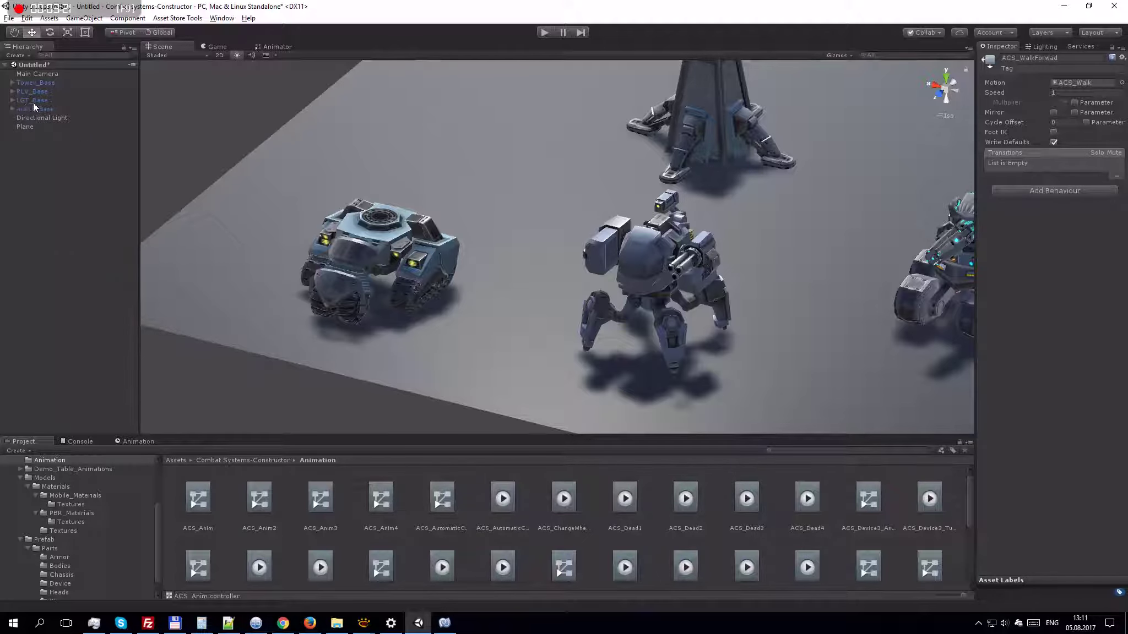
pyautogui.click(33, 100)
pyautogui.press('f')
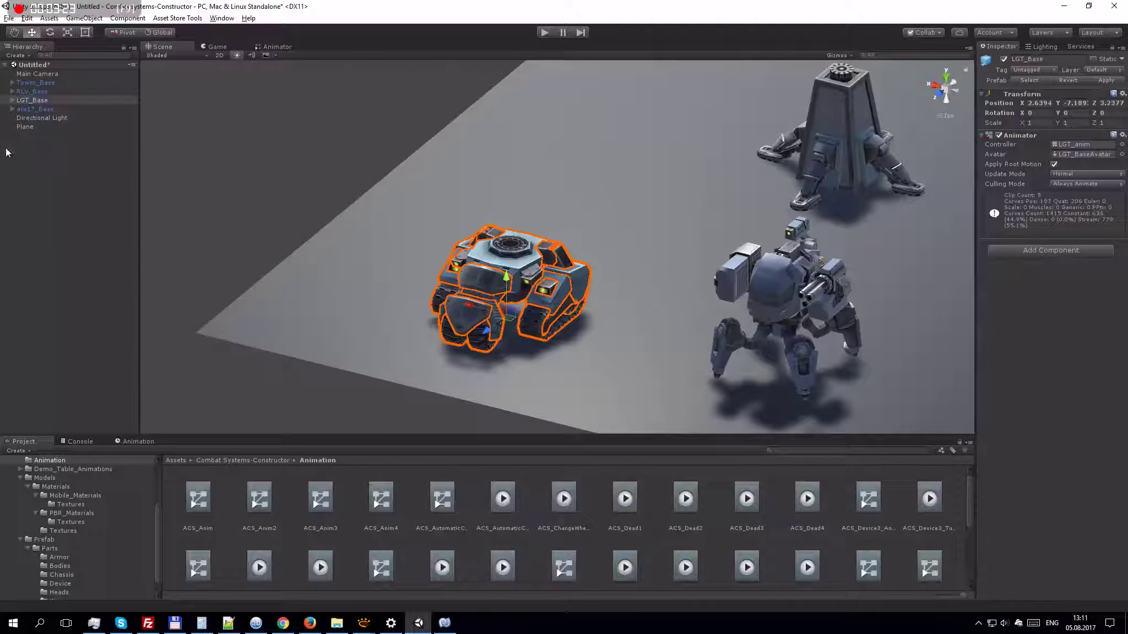
pyautogui.click(12, 101)
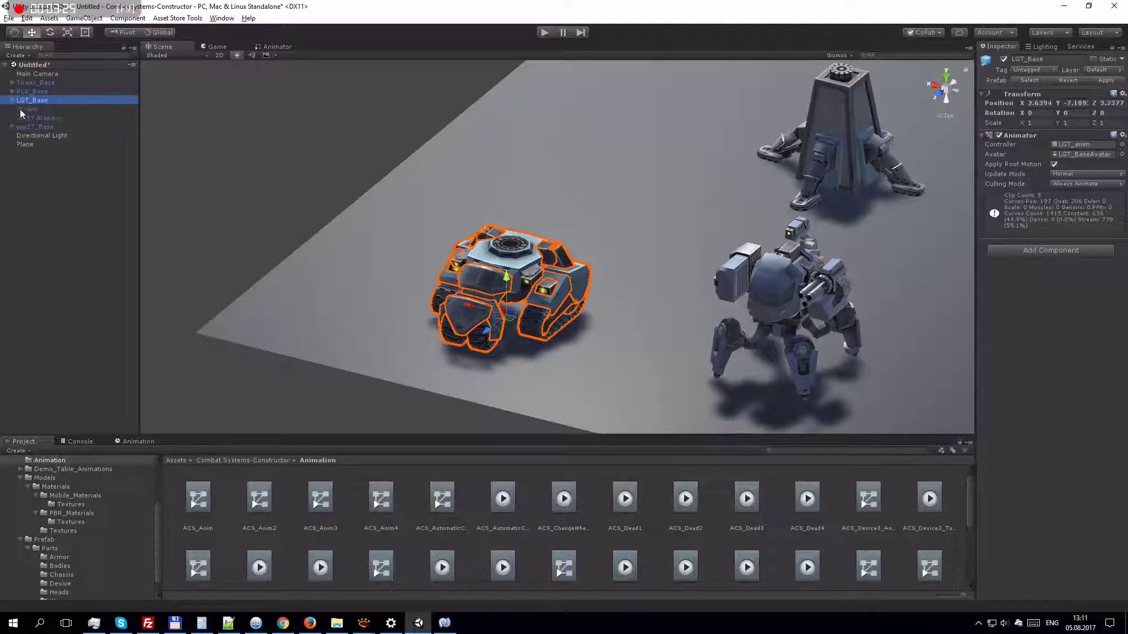
pyautogui.click(28, 118)
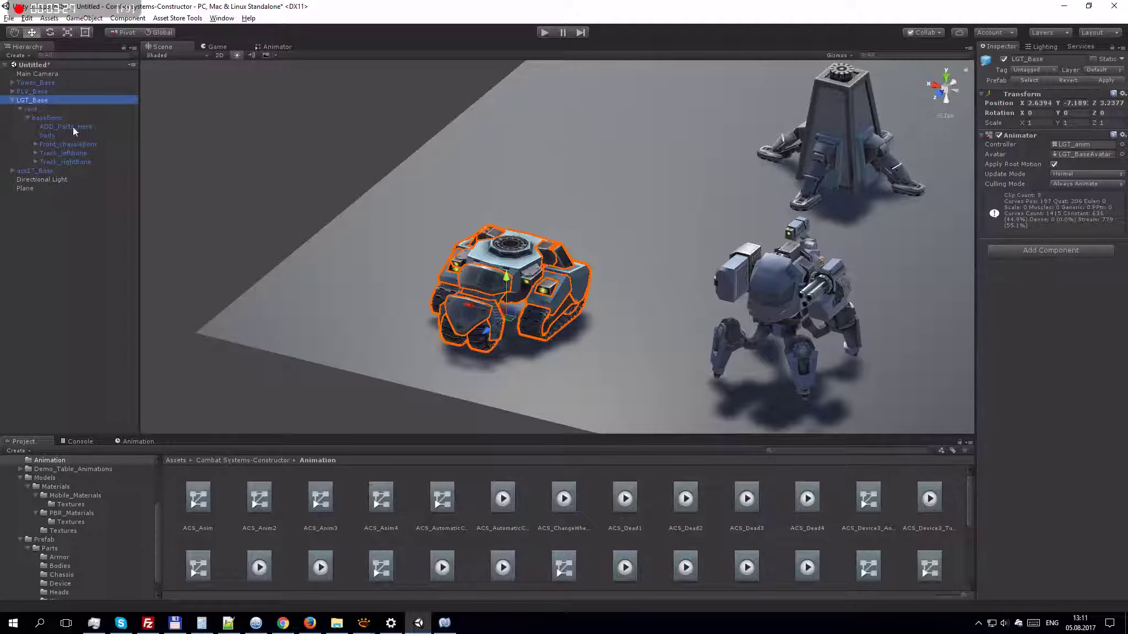
pyautogui.click(72, 126)
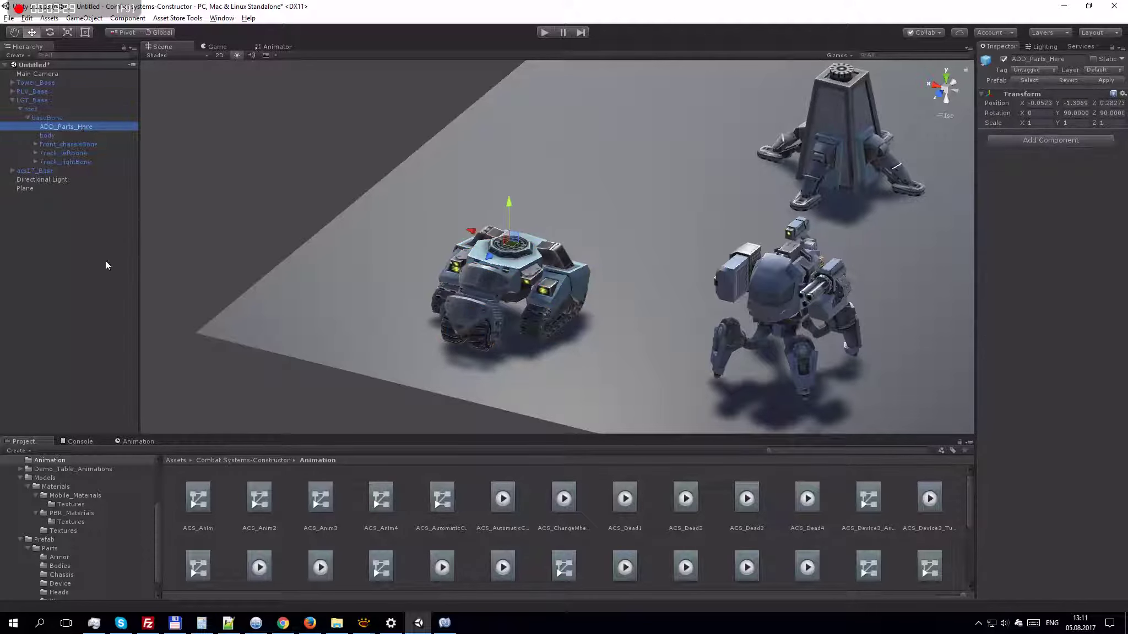
pyautogui.scroll(-1, 68, 521)
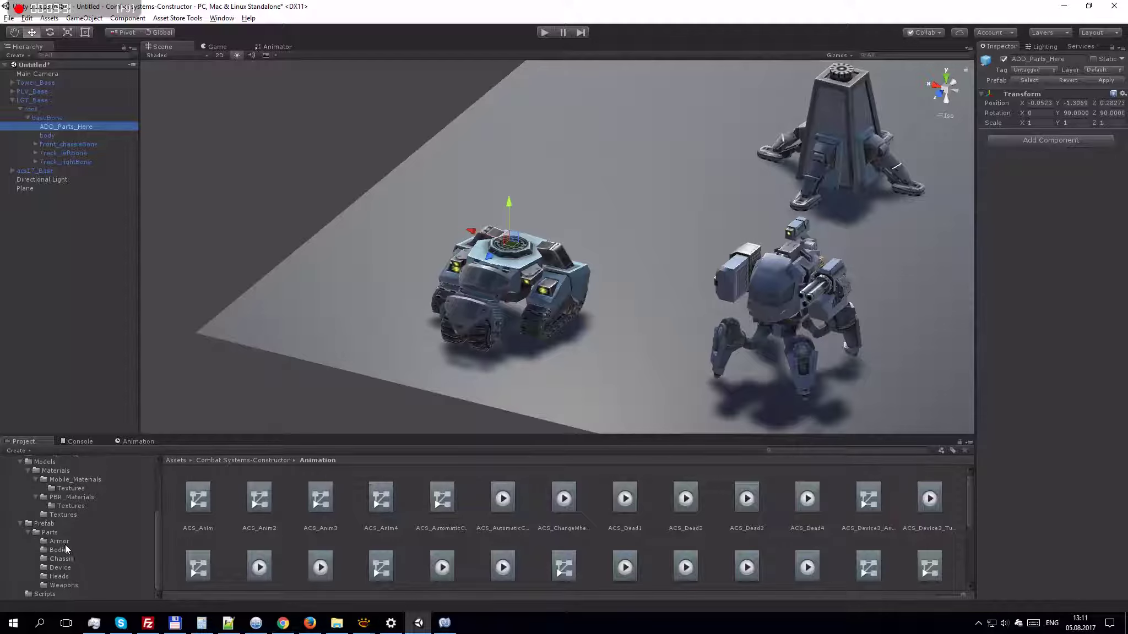
pyautogui.click(60, 550)
pyautogui.moveTo(195, 512); pyautogui.dragTo(82, 125)
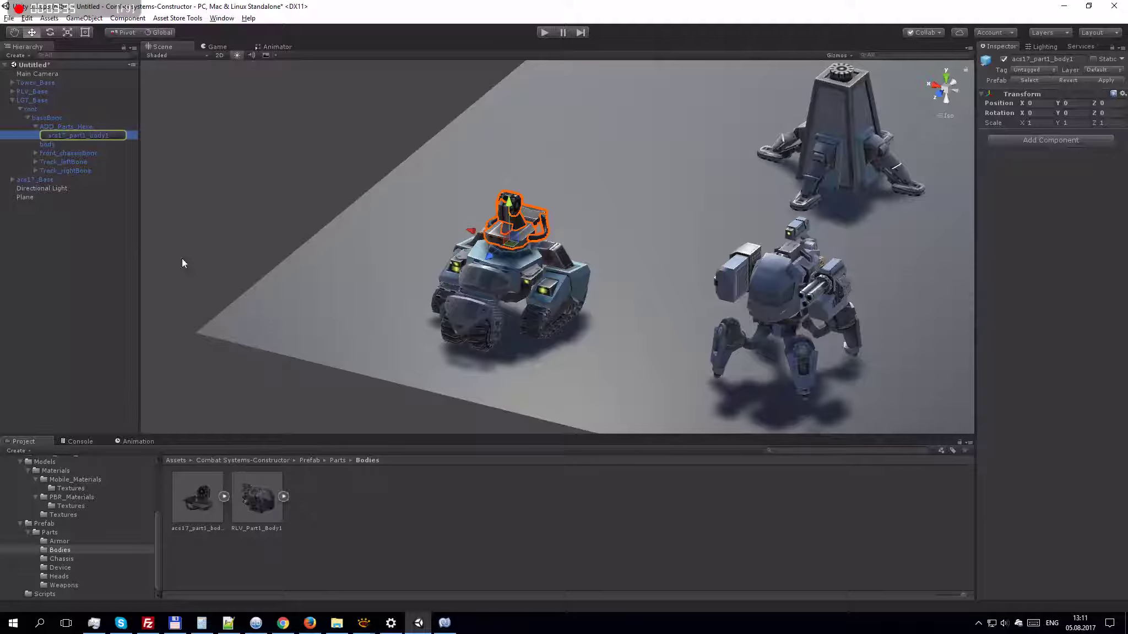
# Step: Lower acs17_part1_body1 onto the tracked chassis mount, to position Y about -0.043
pyautogui.click(65, 261)
pyautogui.scroll(2, 439, 287)
pyautogui.keyDown('alt'); pyautogui.moveTo(348, 319); pyautogui.dragTo(244, 337); pyautogui.keyUp('alt')
pyautogui.click(66, 136)
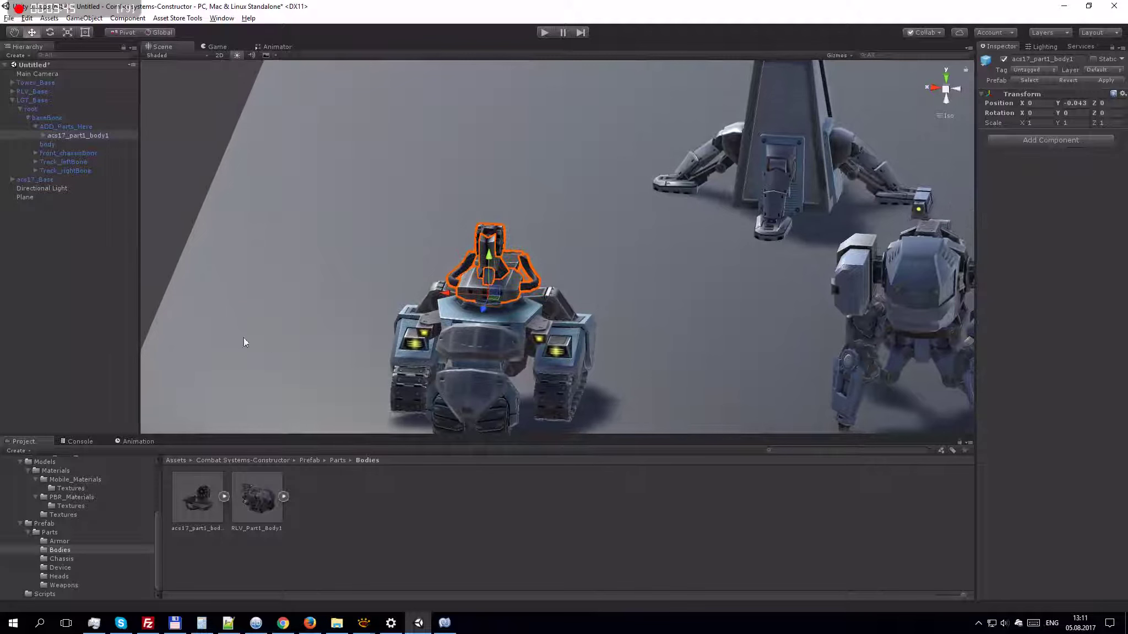
# Step: Attach acs17_part1_Device3 to acs17_part1_body1 and place it behind the body at position Y about 0.101 and Z about -0.431
pyautogui.click(40, 138)
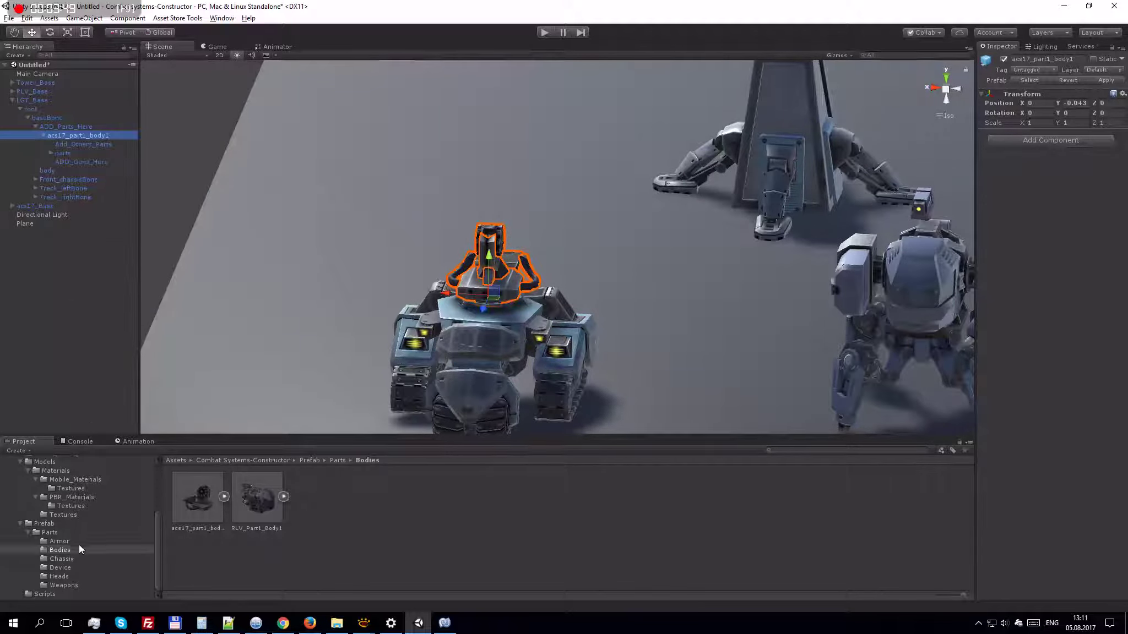
pyautogui.click(61, 568)
pyautogui.moveTo(369, 504); pyautogui.dragTo(84, 137)
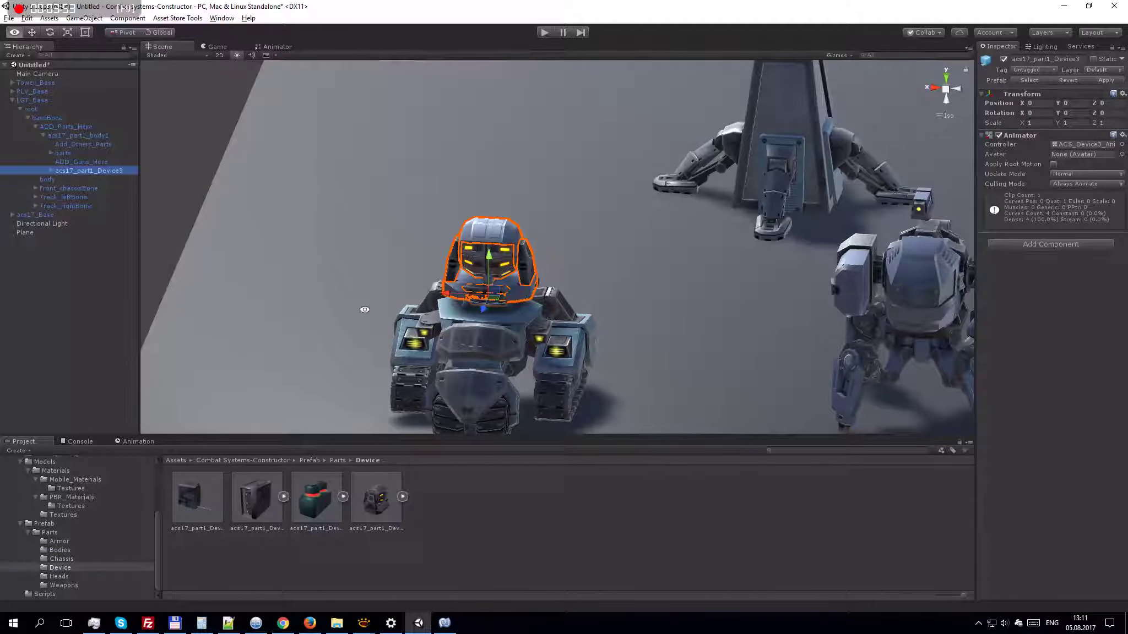
pyautogui.moveTo(365, 310); pyautogui.dragTo(591, 329, button='right')
pyautogui.moveTo(521, 338); pyautogui.dragTo(421, 271)
pyautogui.moveTo(487, 297); pyautogui.dragTo(529, 236, button='right')
pyautogui.moveTo(464, 313); pyautogui.dragTo(434, 282)
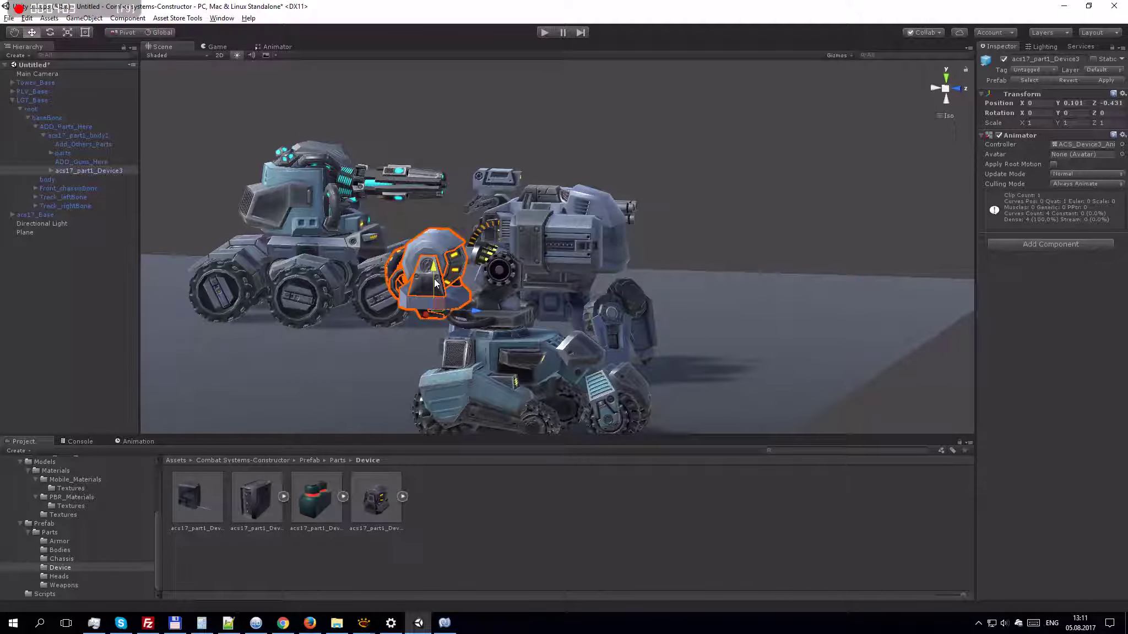
pyautogui.moveTo(430, 302); pyautogui.dragTo(275, 336, button='right')
pyautogui.moveTo(275, 336); pyautogui.dragTo(347, 352, button='middle')
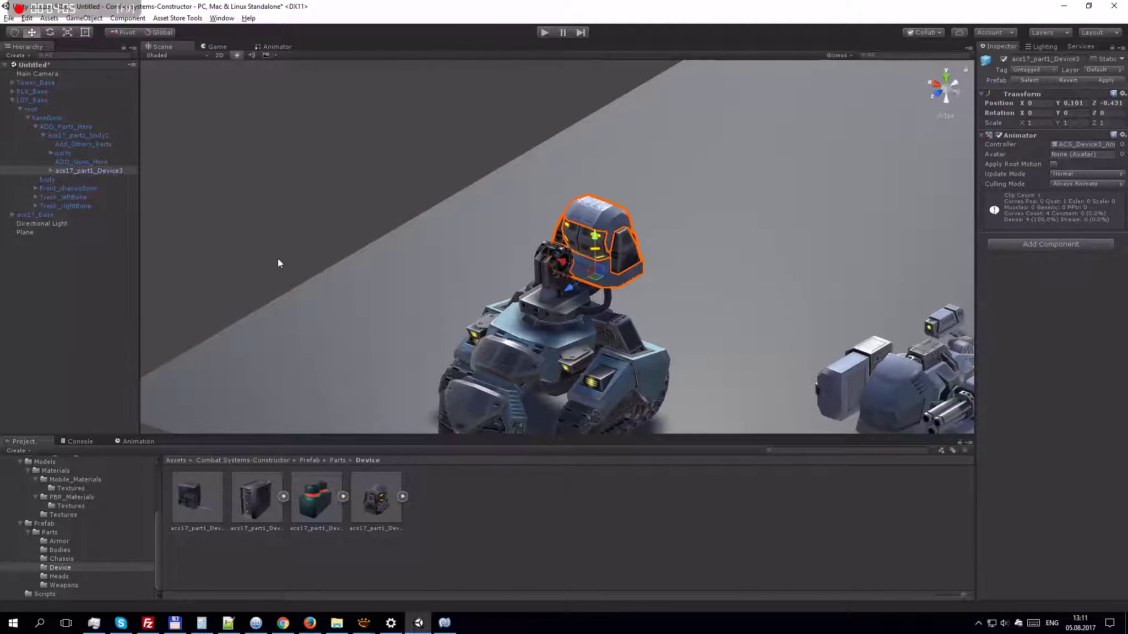
# Step: Attach acs17_part1_Armor1 to acs17_part1_body1 and place it at the body's front, position Y about 0.121 and Z about 0.185
pyautogui.click(78, 135)
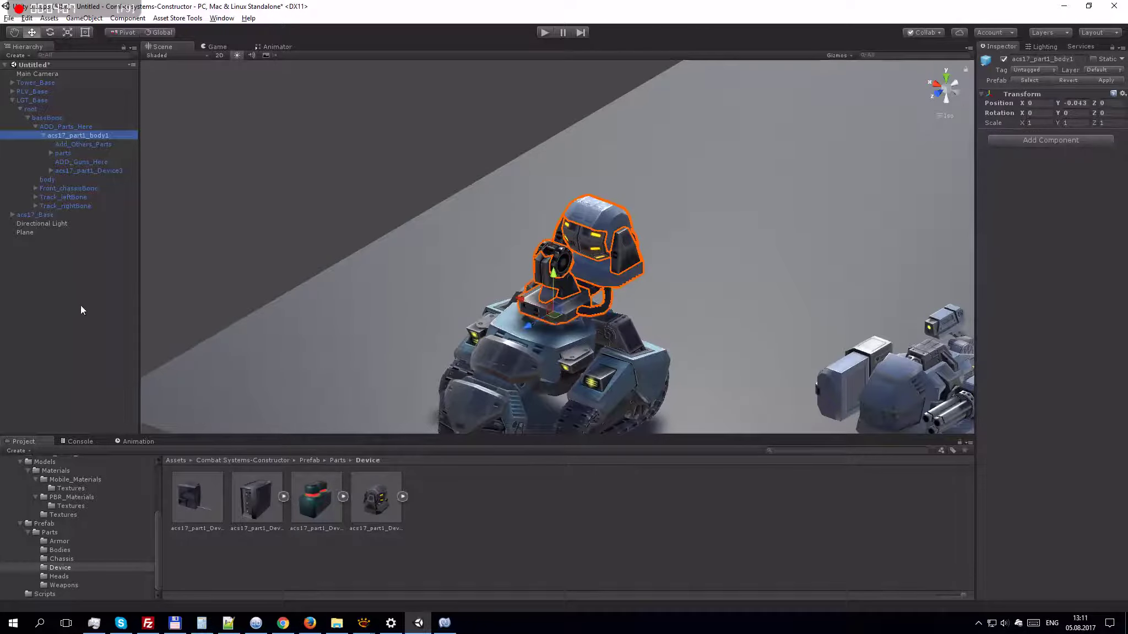
pyautogui.click(64, 543)
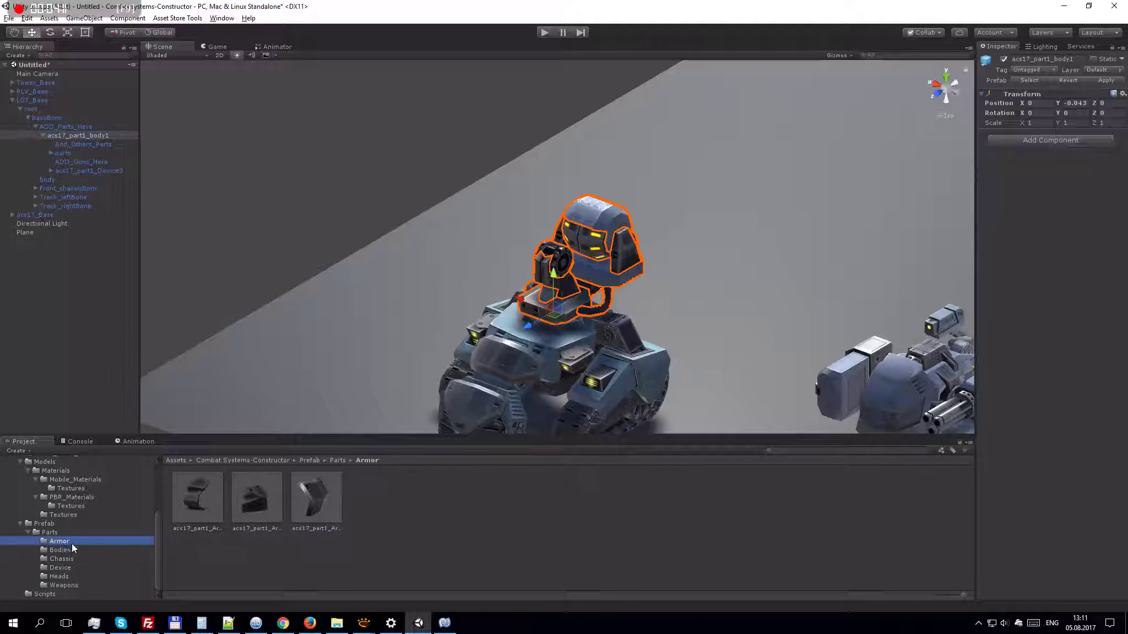
pyautogui.click(314, 501)
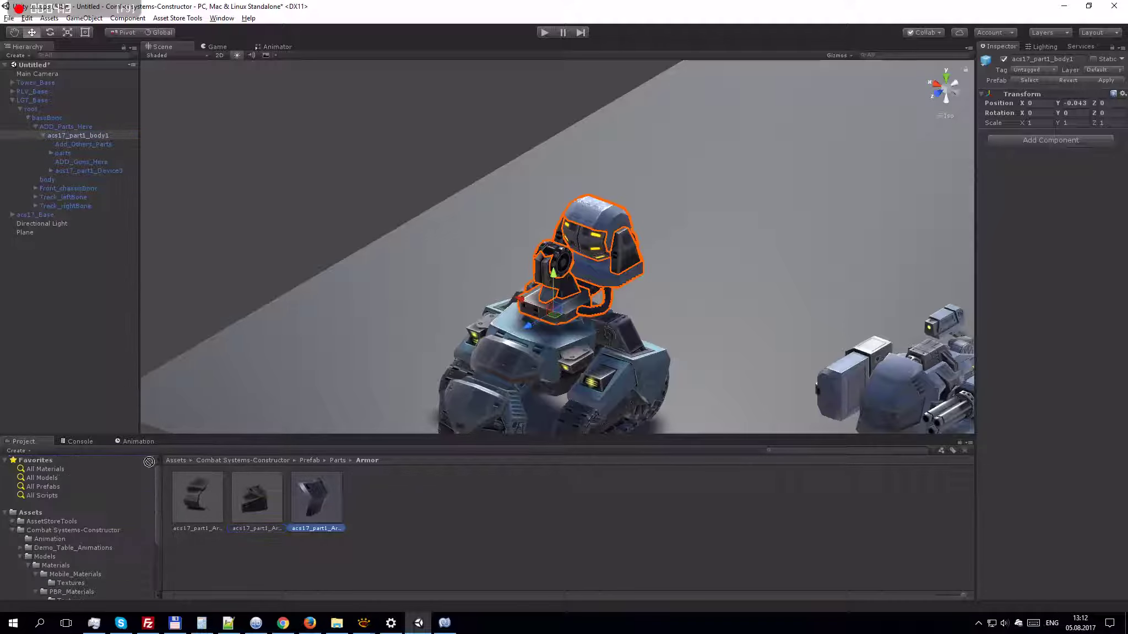
pyautogui.moveTo(280, 501); pyautogui.dragTo(94, 139)
pyautogui.moveTo(530, 325)
pyautogui.mouseDown()
pyautogui.moveTo(531, 281)
pyautogui.moveTo(516, 316)
pyautogui.mouseUp()
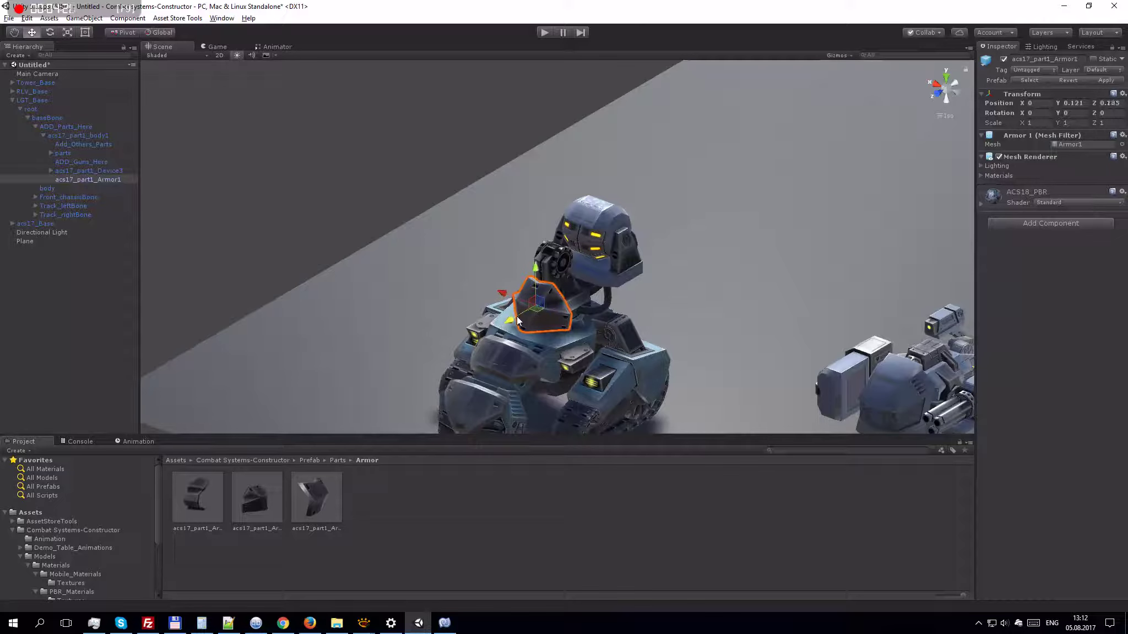
# Step: Attach acs17_part1_gun3 from the Weapons folder to the body's ADD_Guns_Here mount and adjust its position beside the mount
pyautogui.click(91, 162)
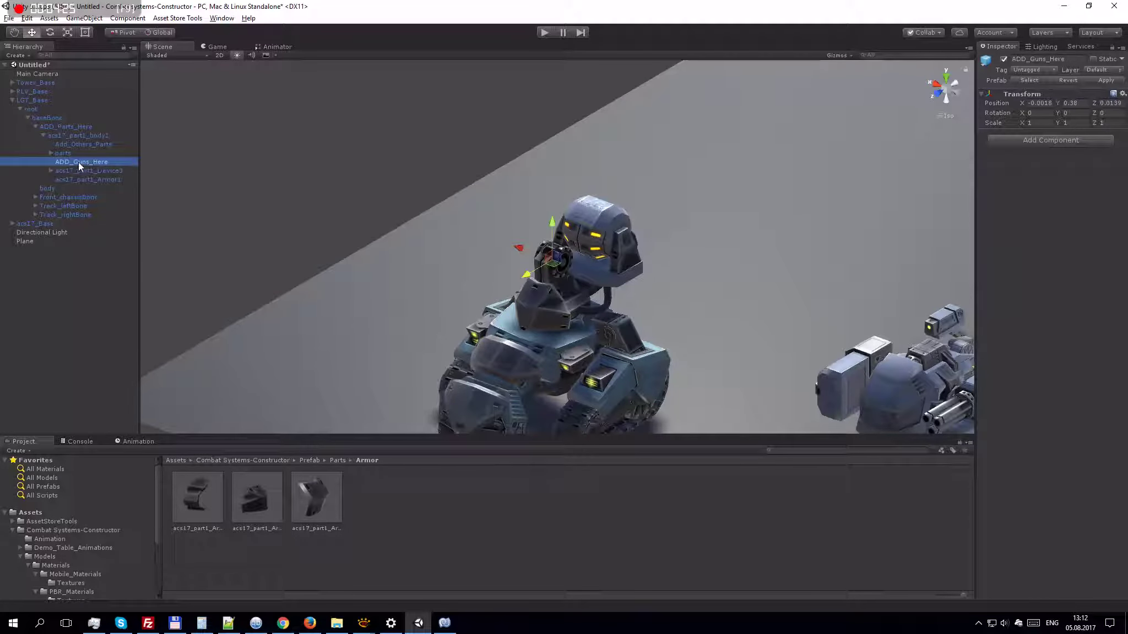
pyautogui.scroll(-3, 61, 562)
pyautogui.scroll(-3, 69, 572)
pyautogui.click(72, 585)
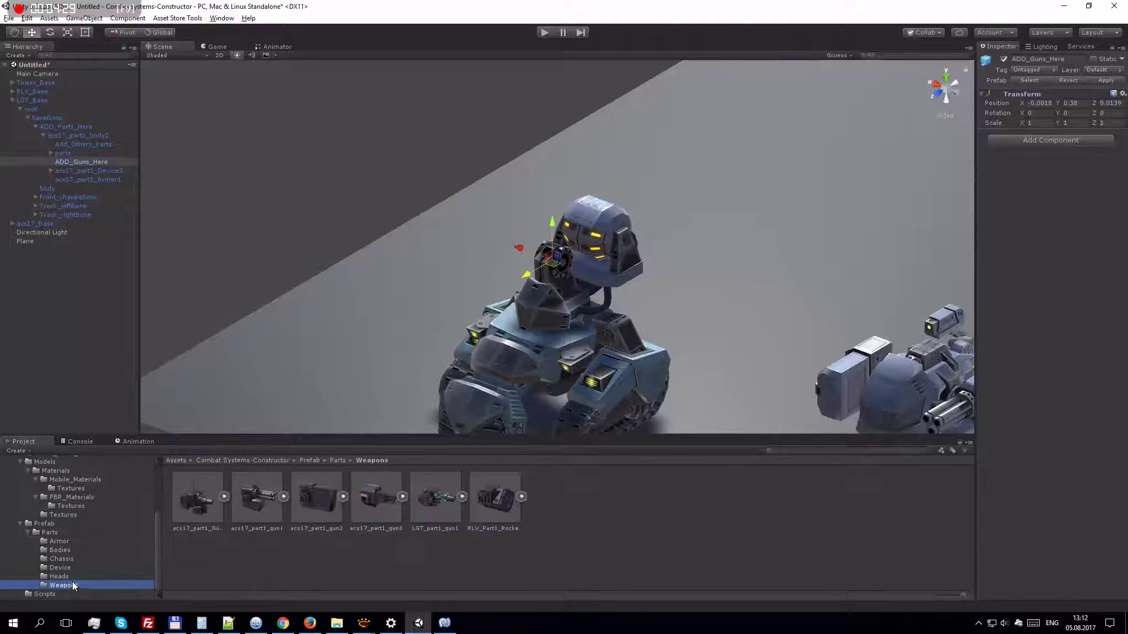
pyautogui.moveTo(371, 504); pyautogui.dragTo(93, 162)
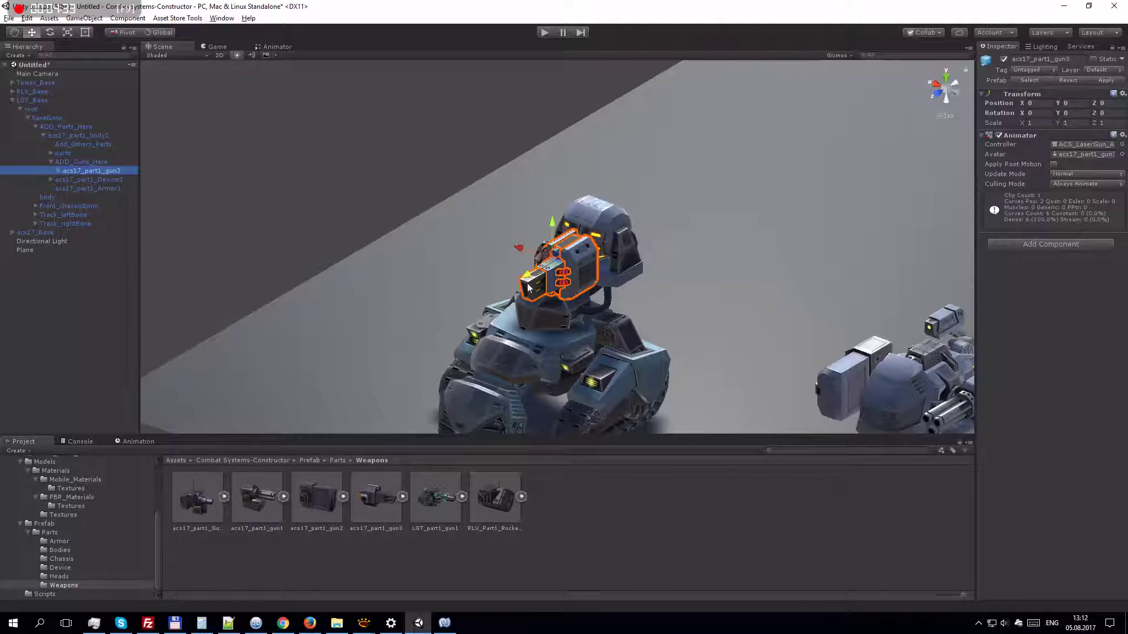
pyautogui.scroll(3, 528, 284)
pyautogui.keyDown('alt'); pyautogui.moveTo(484, 242); pyautogui.dragTo(533, 280); pyautogui.keyUp('alt')
pyautogui.moveTo(494, 248)
pyautogui.mouseDown()
pyautogui.moveTo(524, 254)
pyautogui.moveTo(496, 257)
pyautogui.mouseUp()
# Step: Duplicate acs17_part1_gun3 and mirror the copy on the body's opposite side, with X scale -1 and position X about 0.09
pyautogui.hotkey('ctrl', 'd')
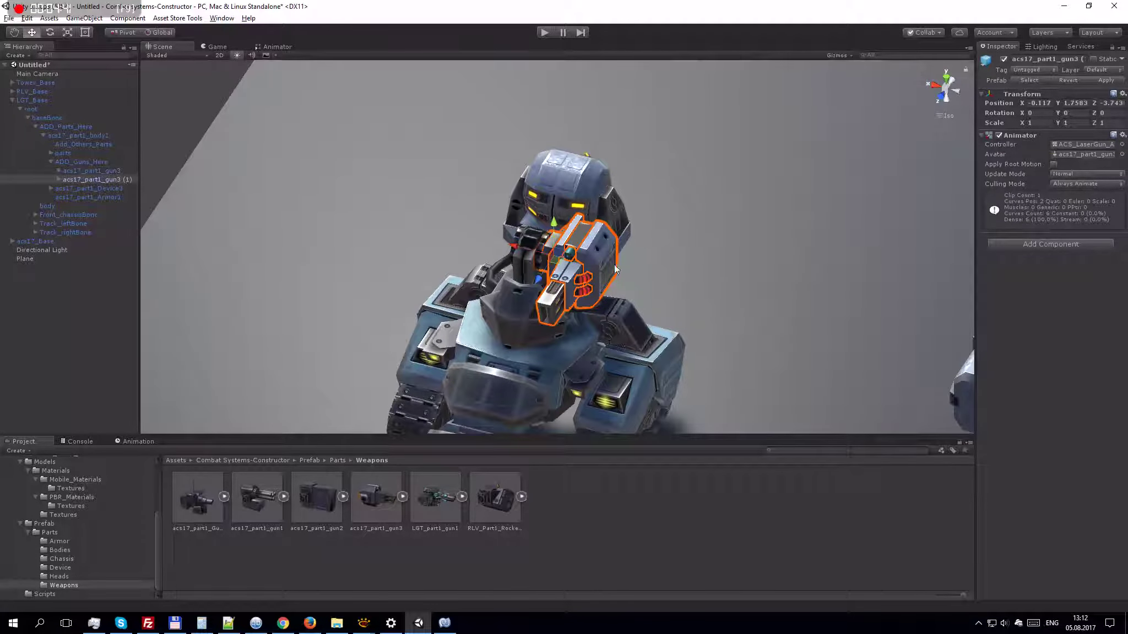
pyautogui.moveTo(529, 252); pyautogui.dragTo(487, 236)
pyautogui.click(1040, 121)
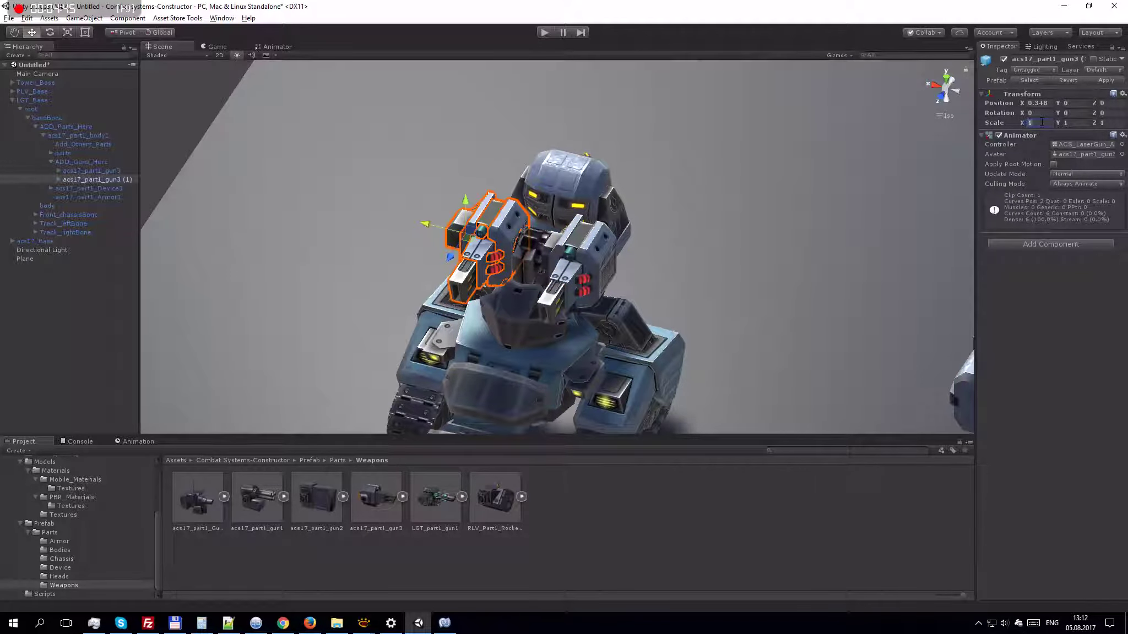
pyautogui.write('-')
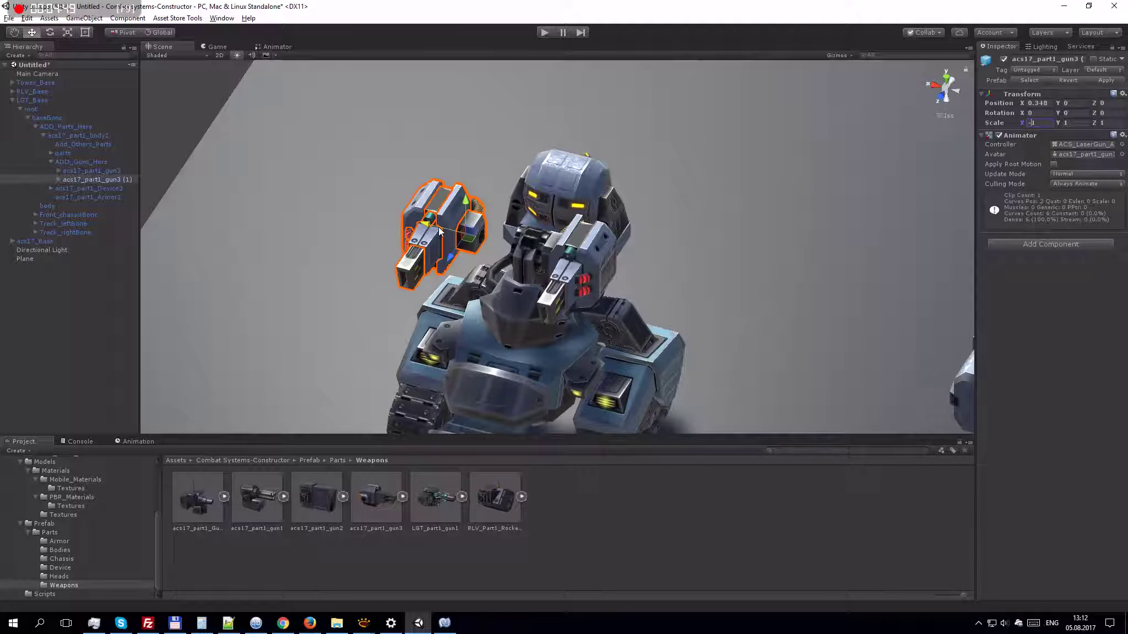
pyautogui.moveTo(446, 231); pyautogui.dragTo(491, 249)
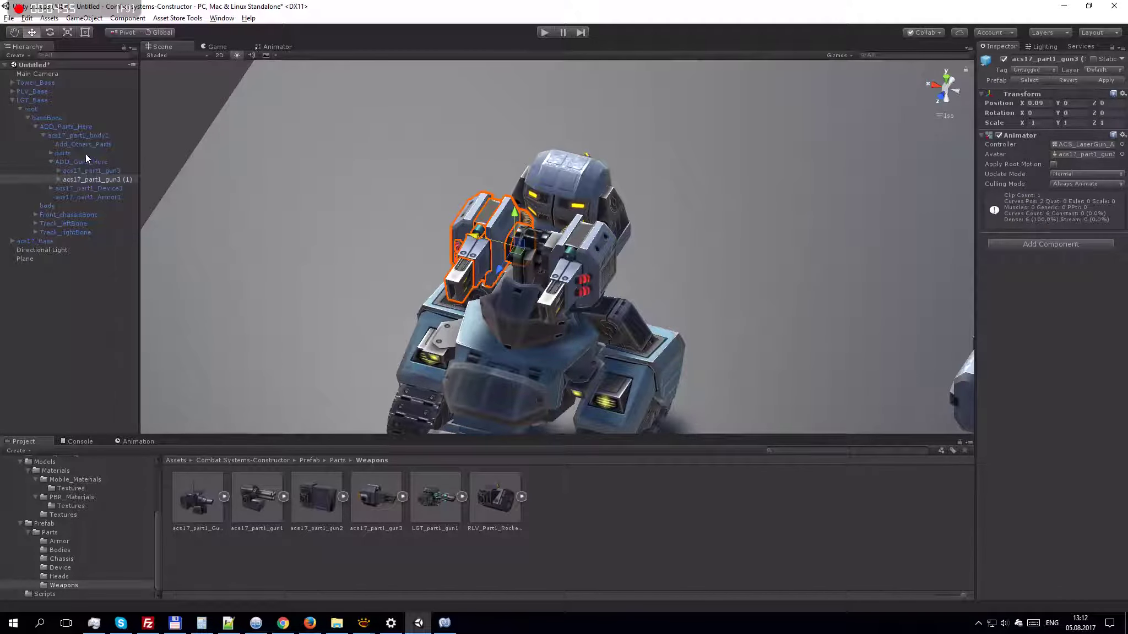
# Step: Attach acs17_part1_head2 from the Heads folder to acs17_part1_body1 and raise it between the guns to position Y about 0.416
pyautogui.click(87, 135)
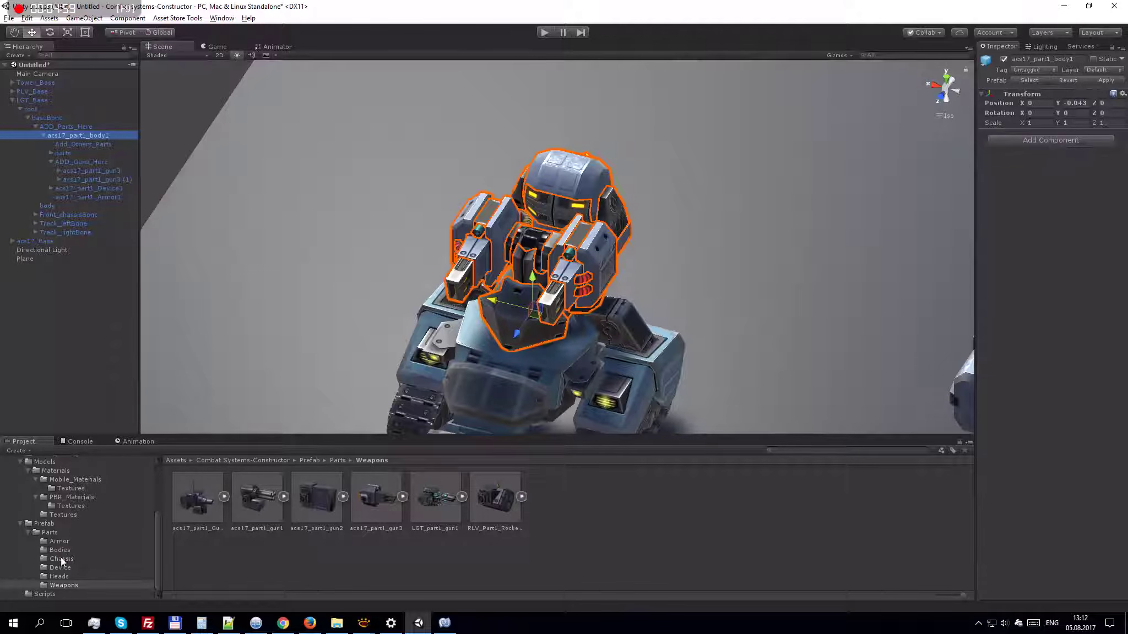
pyautogui.click(60, 576)
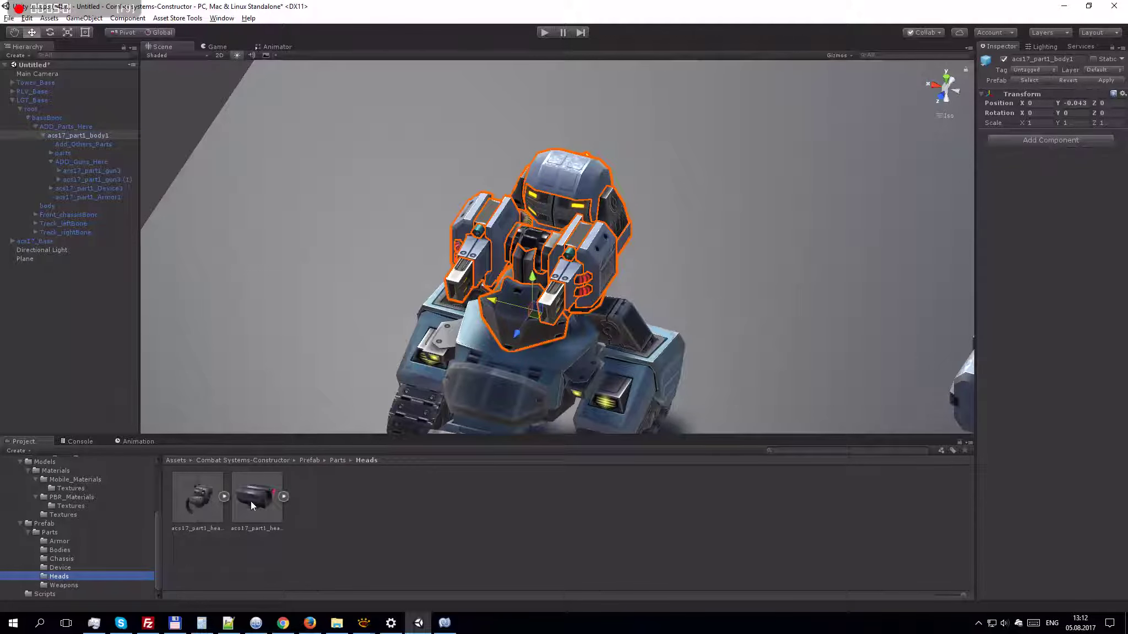
pyautogui.moveTo(250, 501); pyautogui.dragTo(87, 203)
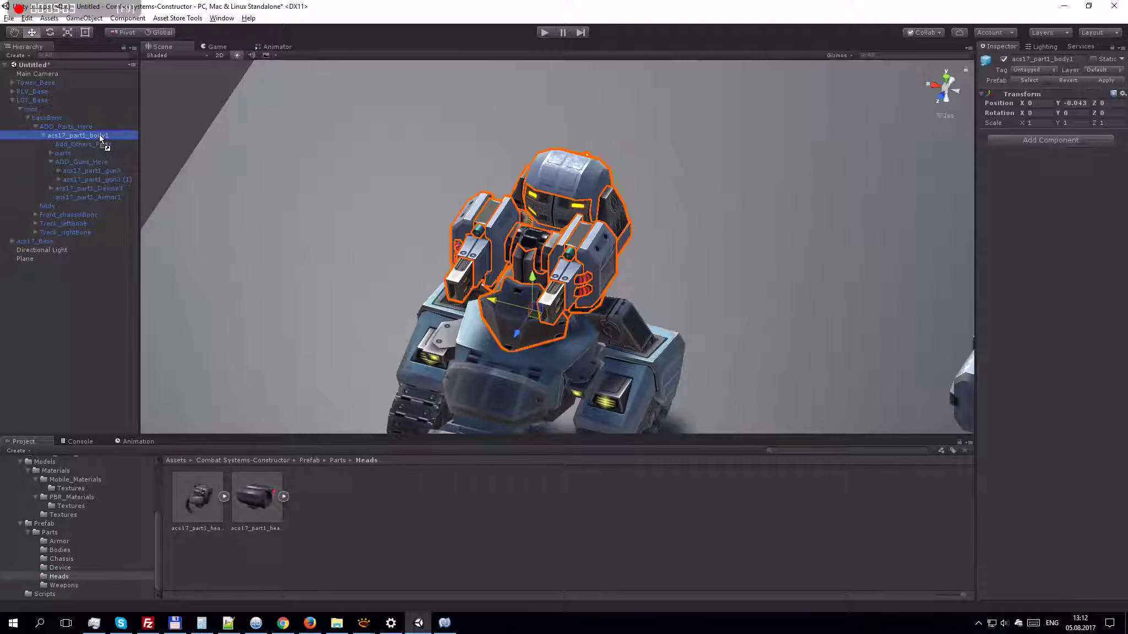
pyautogui.moveTo(102, 139); pyautogui.dragTo(103, 137)
pyautogui.moveTo(533, 283); pyautogui.dragTo(541, 223)
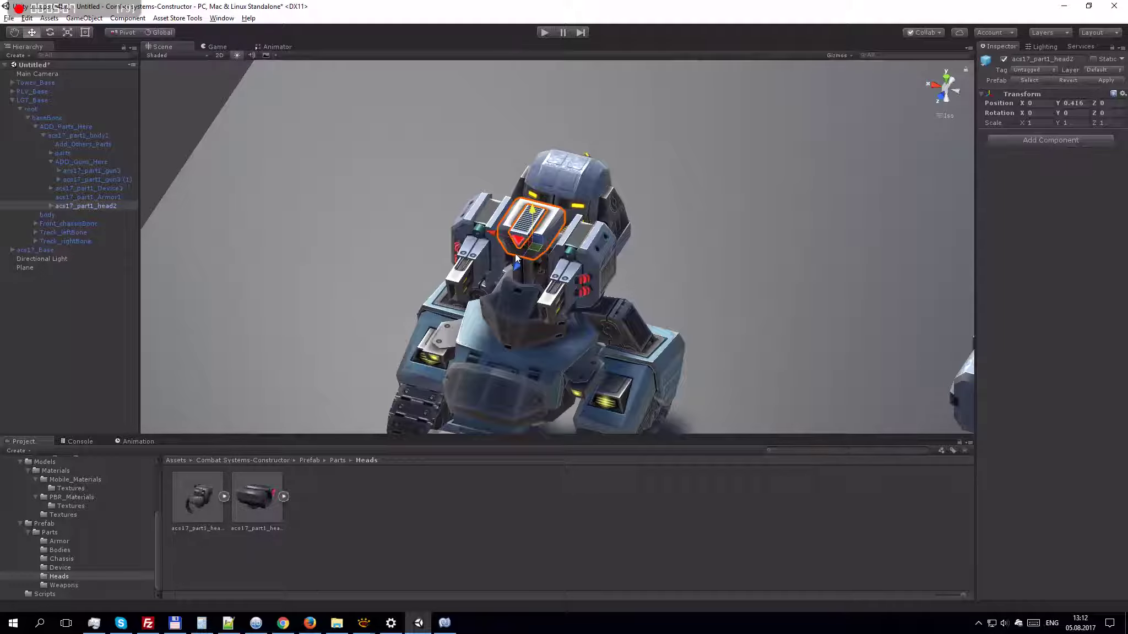
pyautogui.press('f')
pyautogui.click(941, 96)
pyautogui.moveTo(558, 254); pyautogui.dragTo(438, 357)
# Step: Scale acs17_part1_Armor1 uniformly to about 1.16 and move it up and forward to position Y about 0.163 and Z about 0.219
pyautogui.click(528, 348)
pyautogui.keyDown('alt'); pyautogui.moveTo(530, 349); pyautogui.dragTo(405, 264); pyautogui.keyUp('alt')
pyautogui.click(511, 345)
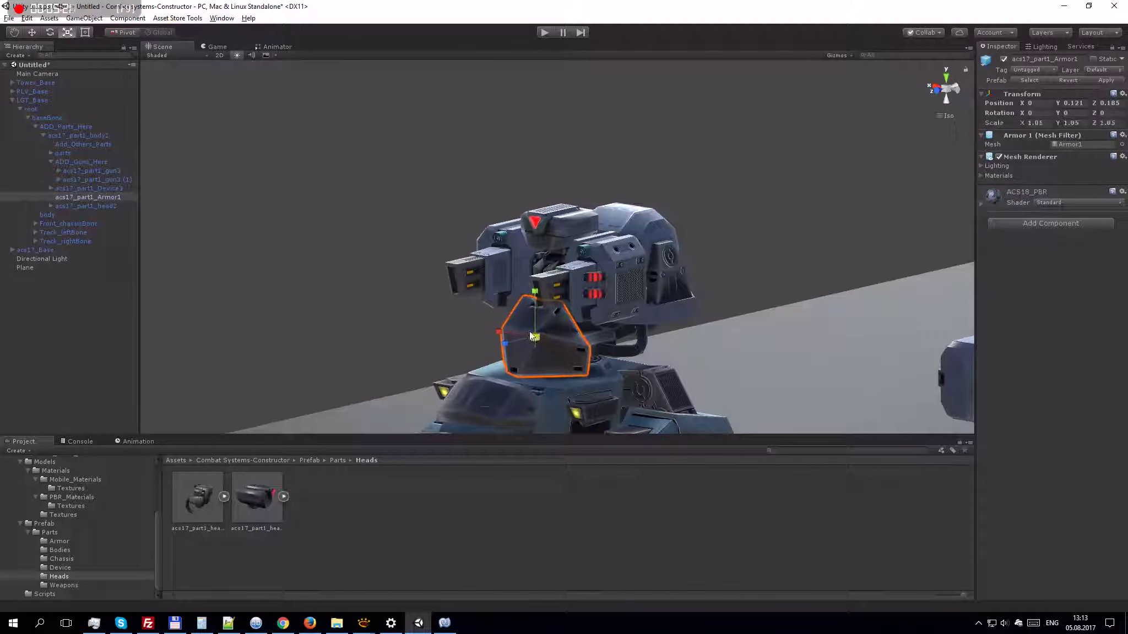
pyautogui.keyDown('alt'); pyautogui.moveTo(530, 333); pyautogui.dragTo(574, 345); pyautogui.keyUp('alt')
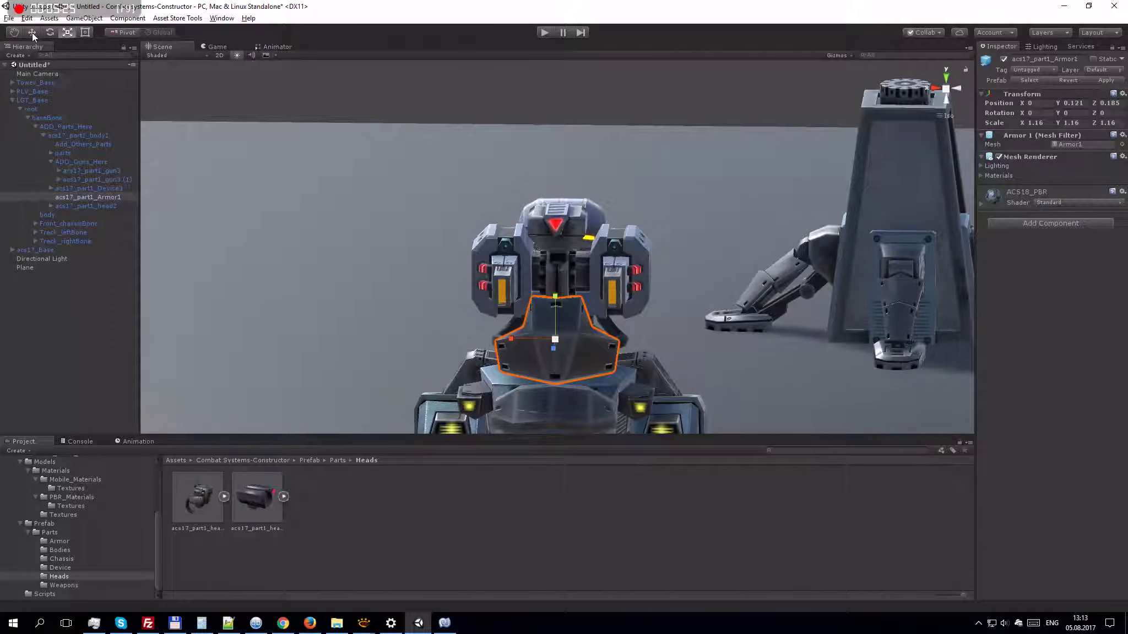
pyautogui.moveTo(552, 297); pyautogui.dragTo(555, 291)
pyautogui.moveTo(555, 291); pyautogui.dragTo(355, 293)
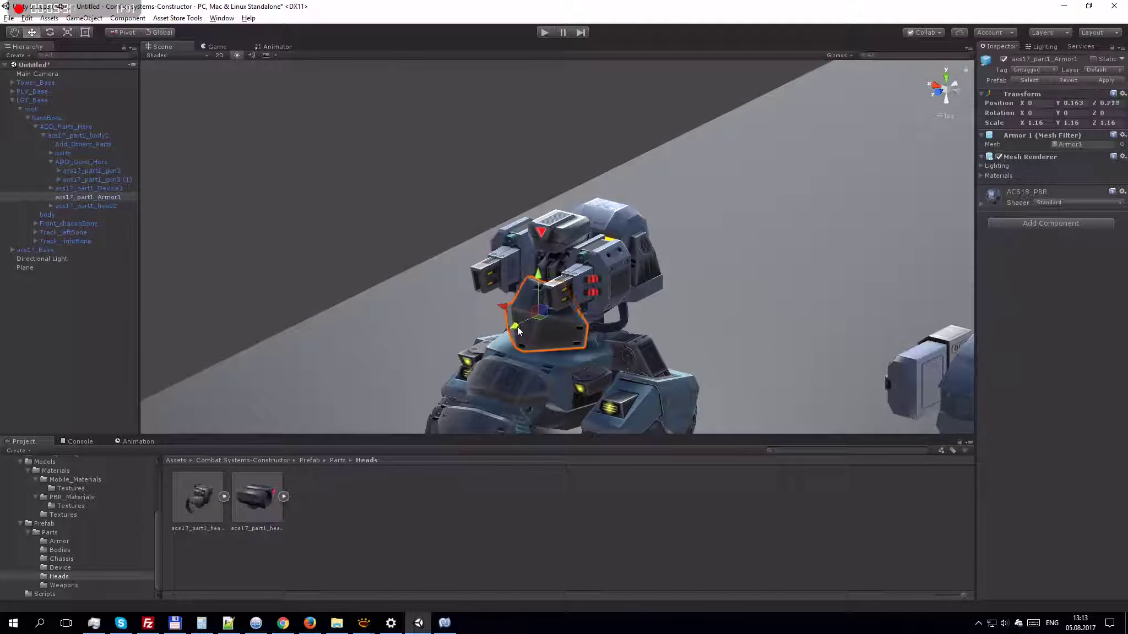
# Step: Run the scene and watch the assembled tracked vehicle's animation in the Scene view
pyautogui.scroll(-5, 305, 288)
pyautogui.click(357, 302)
pyautogui.moveTo(447, 314)
pyautogui.keyDown('alt'); pyautogui.mouseDown()
pyautogui.moveTo(652, 299)
pyautogui.moveTo(418, 307)
pyautogui.moveTo(551, 312)
pyautogui.moveTo(490, 315)
pyautogui.moveTo(439, 295)
pyautogui.mouseUp(); pyautogui.keyUp('alt')
pyautogui.click(543, 33)
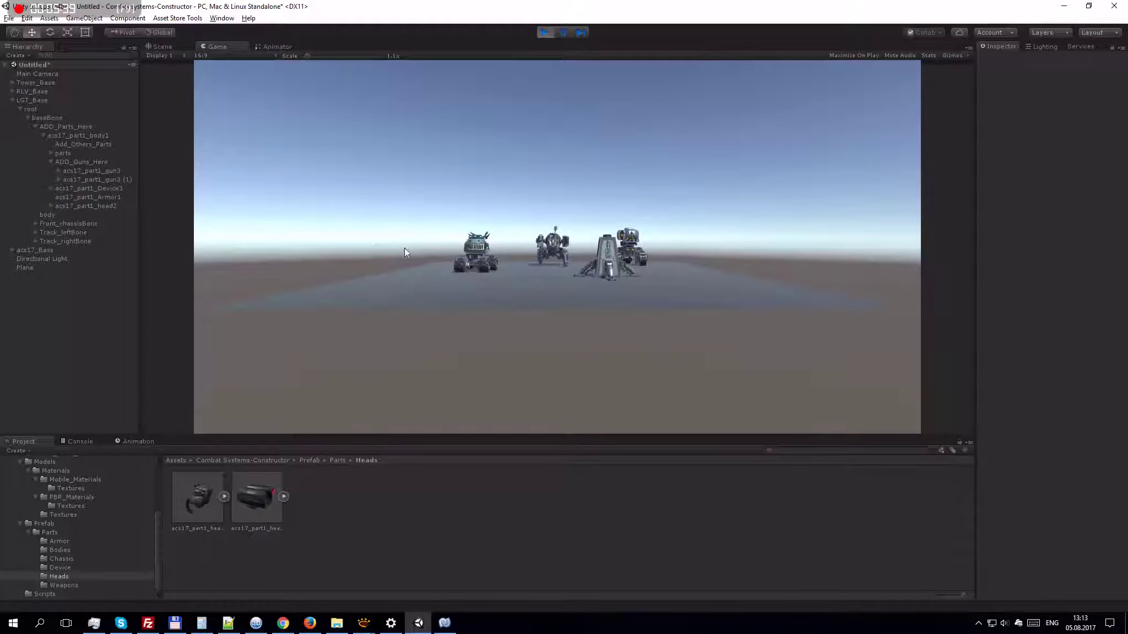
pyautogui.click(162, 47)
pyautogui.keyDown('alt'); pyautogui.moveTo(310, 239); pyautogui.dragTo(264, 246); pyautogui.keyUp('alt')
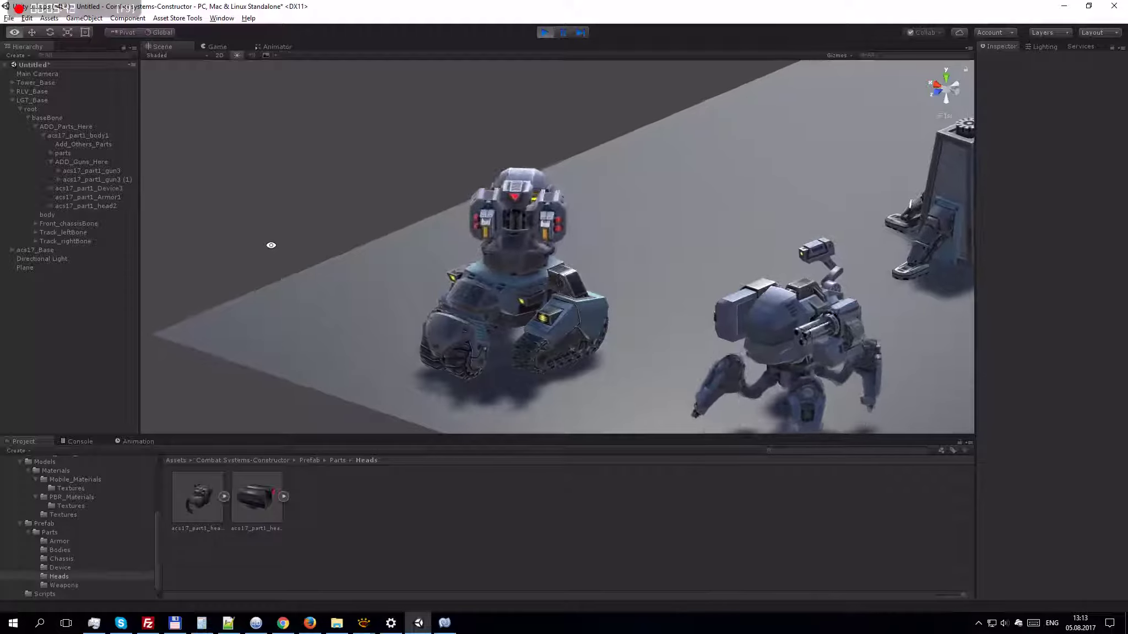
# Step: Open the LGT_anim controller used by LGT_Base, set MoveForward as its default state and go back to the Scene view
pyautogui.click(32, 100)
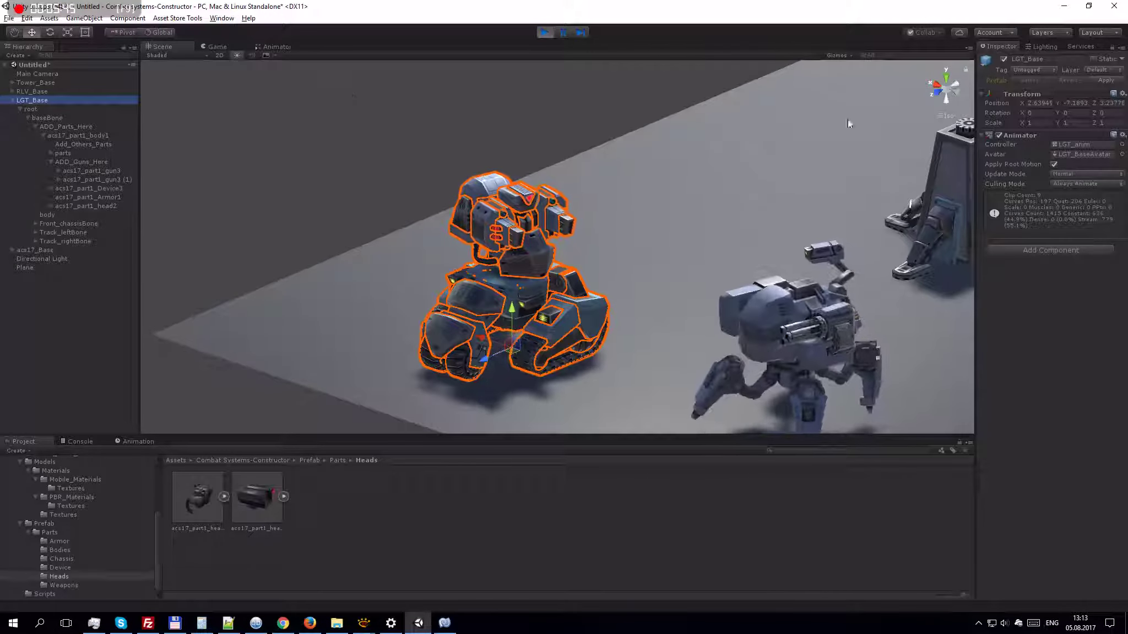
pyautogui.click(1079, 145)
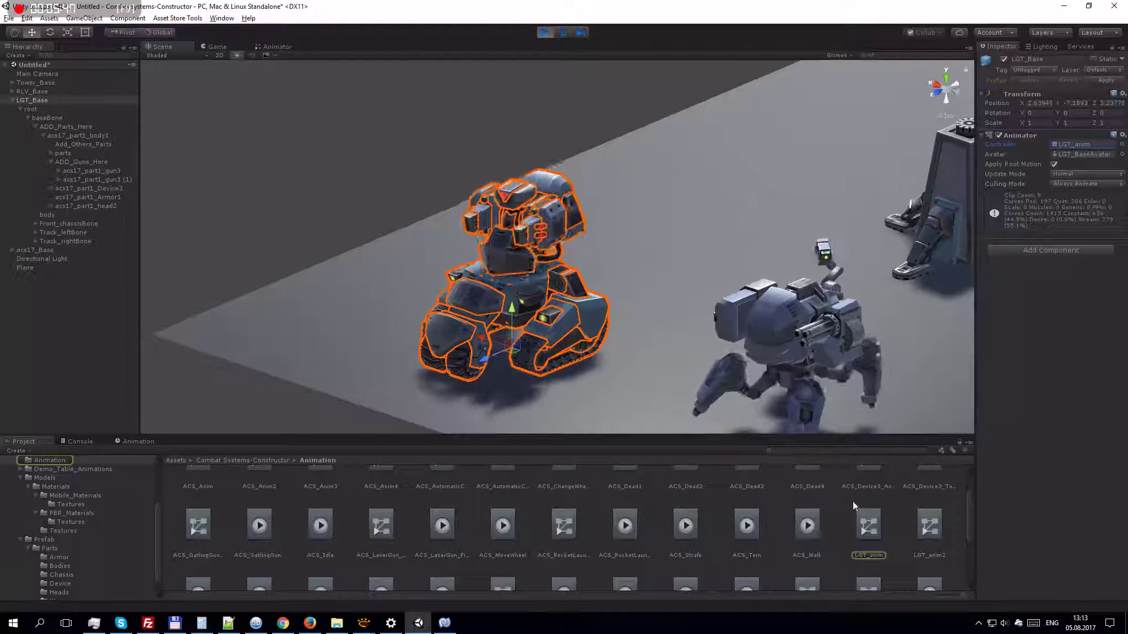
pyautogui.doubleClick(869, 523)
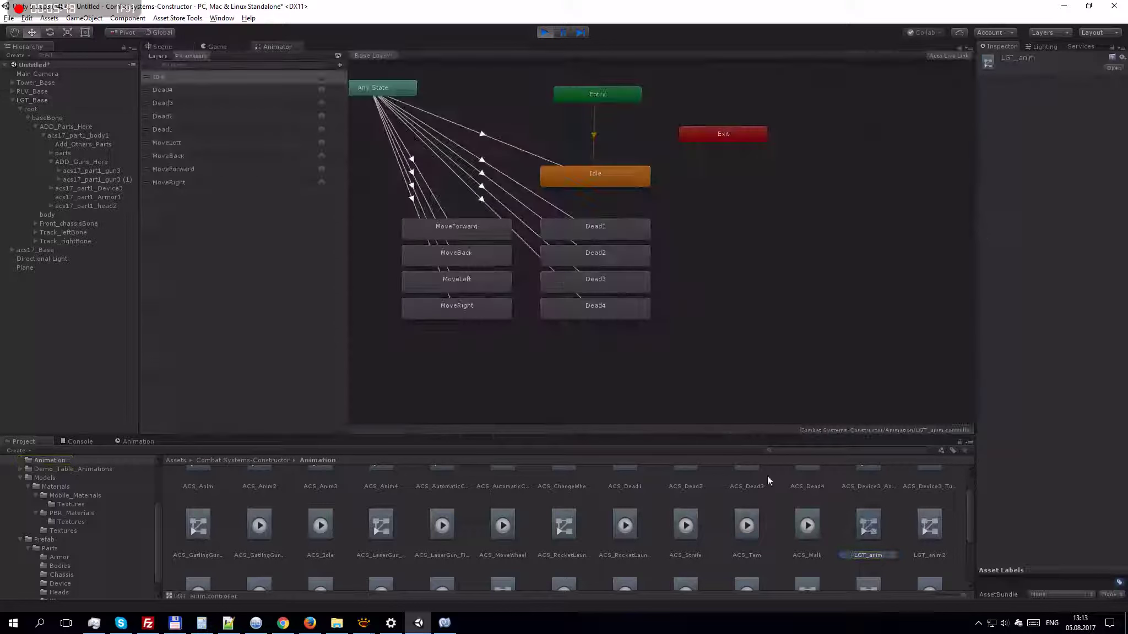
pyautogui.rightClick(472, 235)
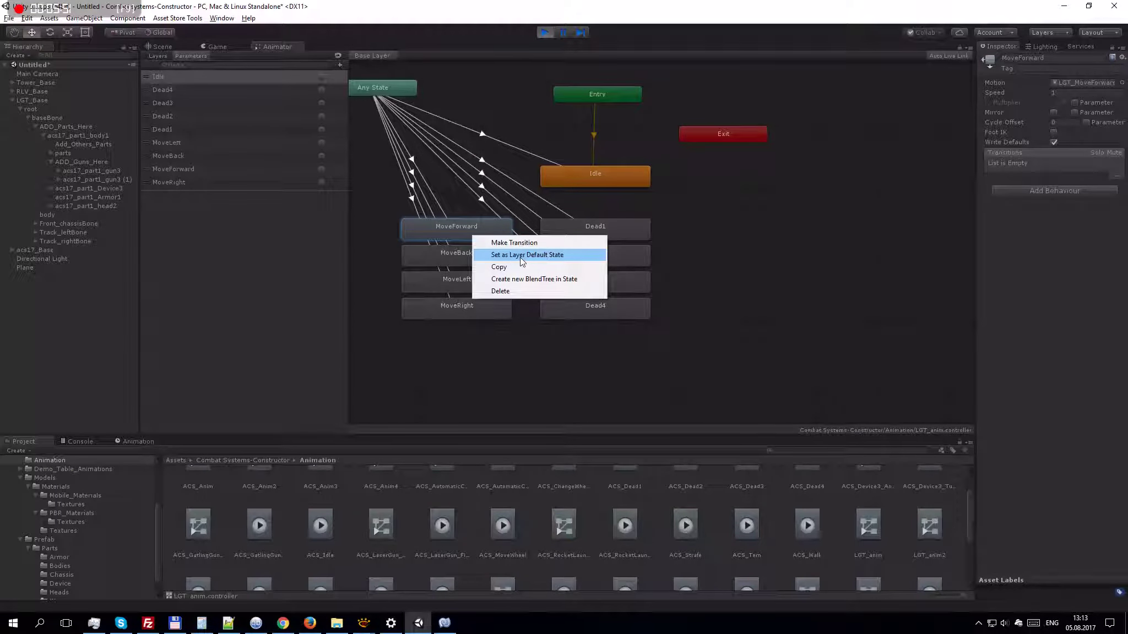
pyautogui.click(520, 257)
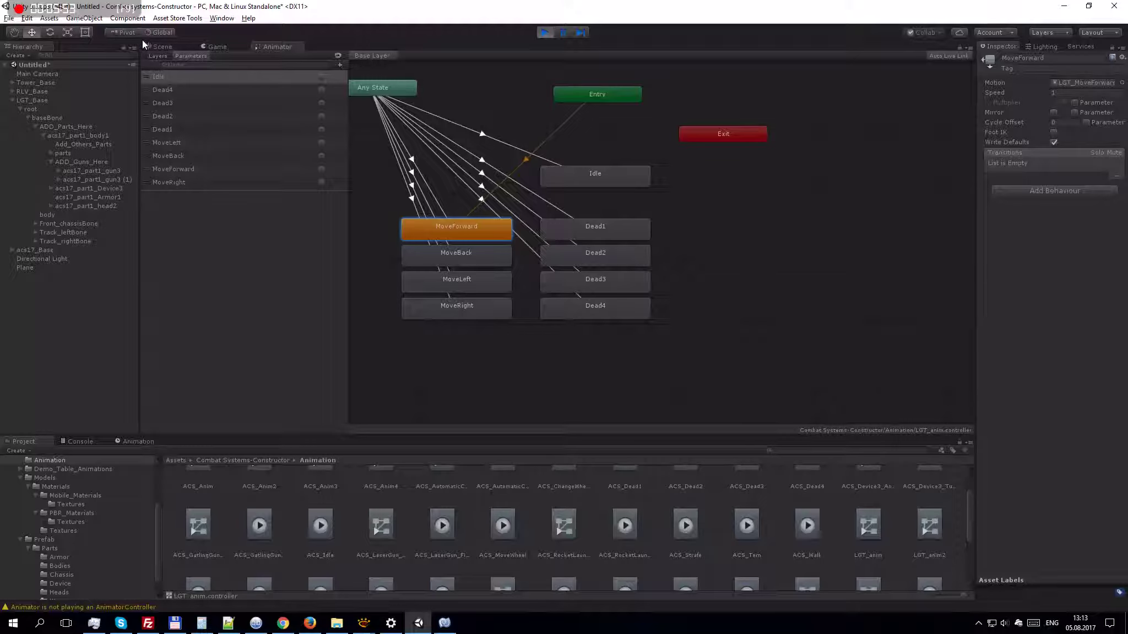
pyautogui.click(160, 46)
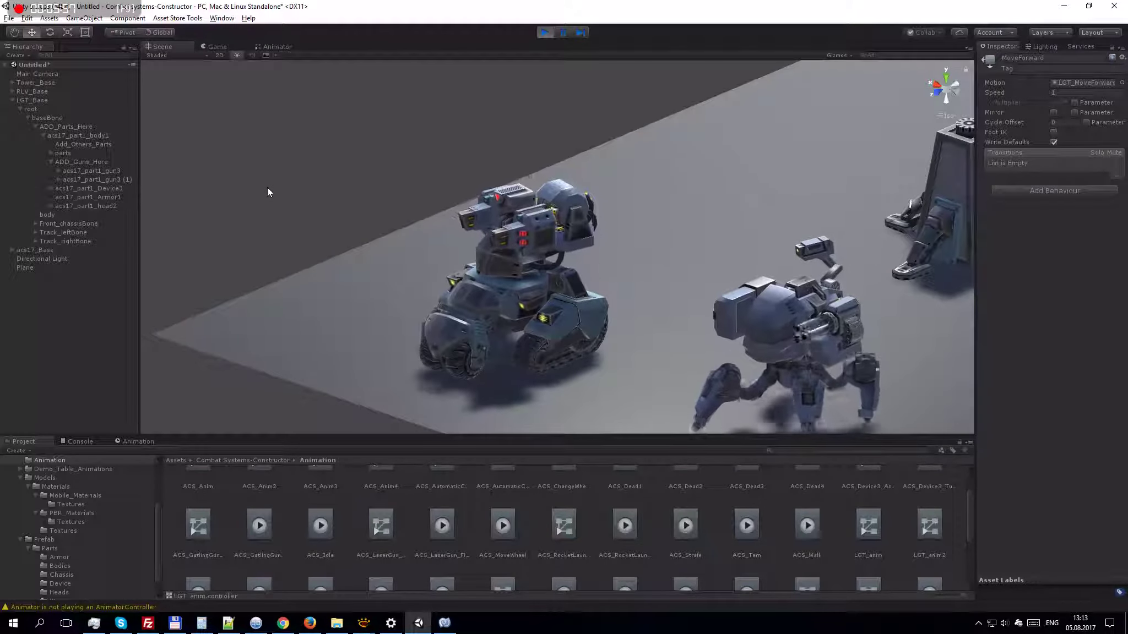
# Step: Attach acs17_part1_Gun0 from the Weapons folder to the ADD_Parts_Here mount of Tower_Base
pyautogui.scroll(-6, 358, 205)
pyautogui.moveTo(636, 190); pyautogui.dragTo(383, 200, button='middle')
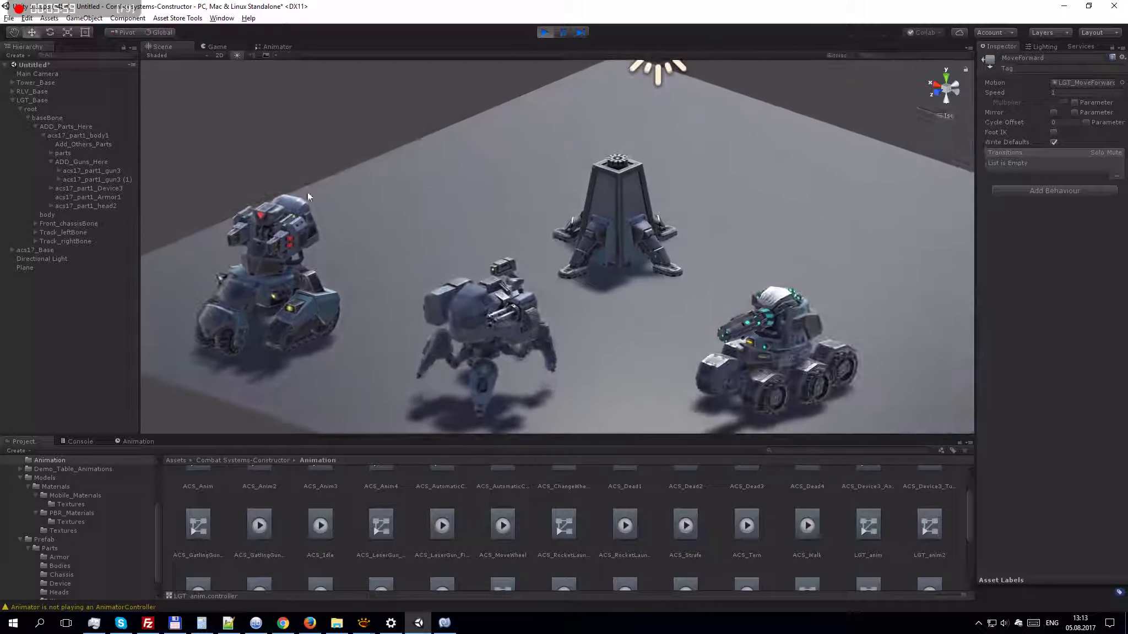
pyautogui.click(39, 82)
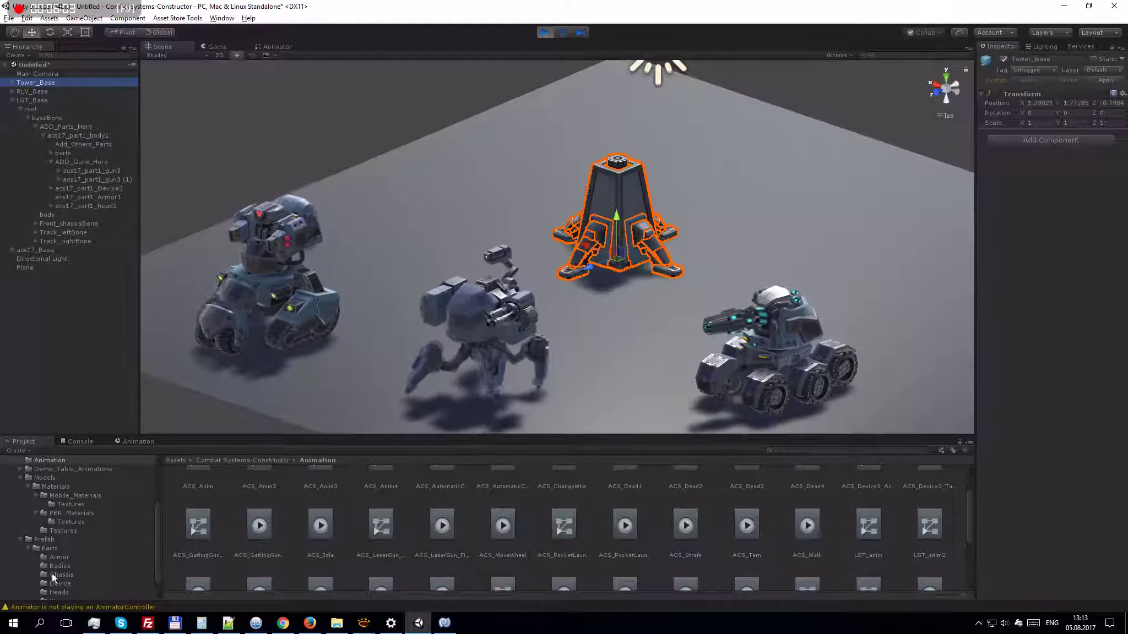
pyautogui.scroll(-1, 71, 575)
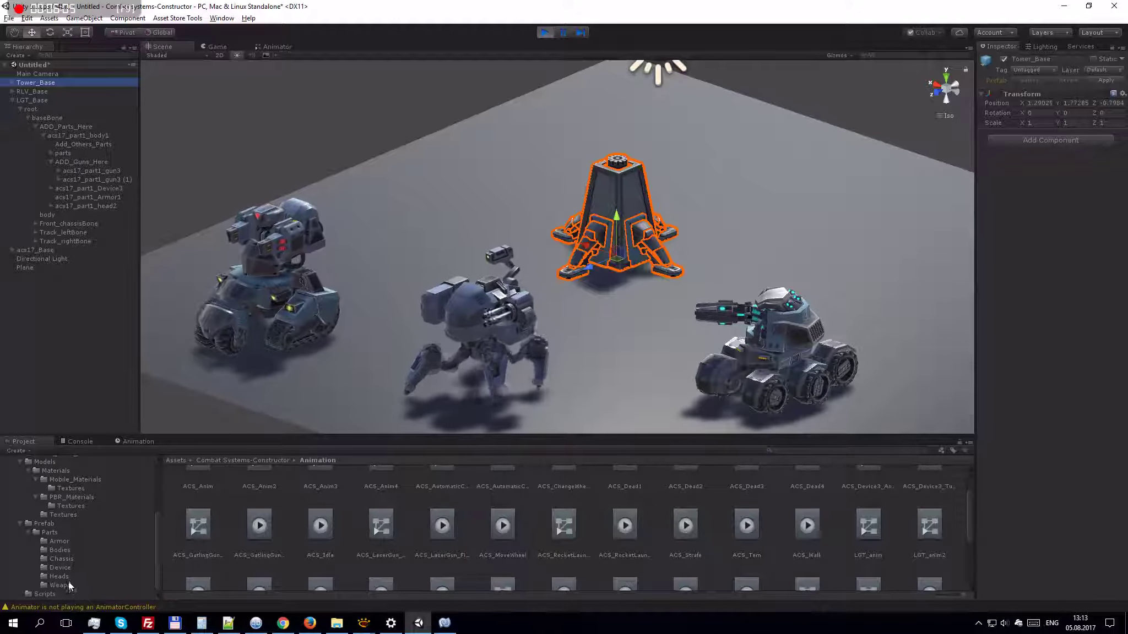
pyautogui.click(65, 585)
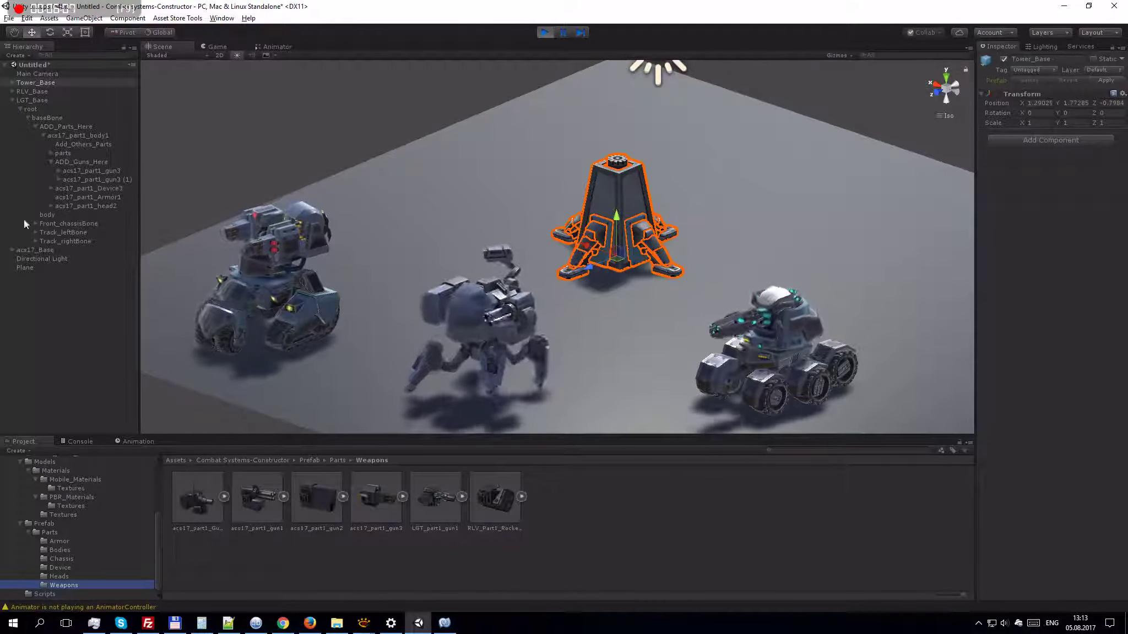
pyautogui.click(12, 83)
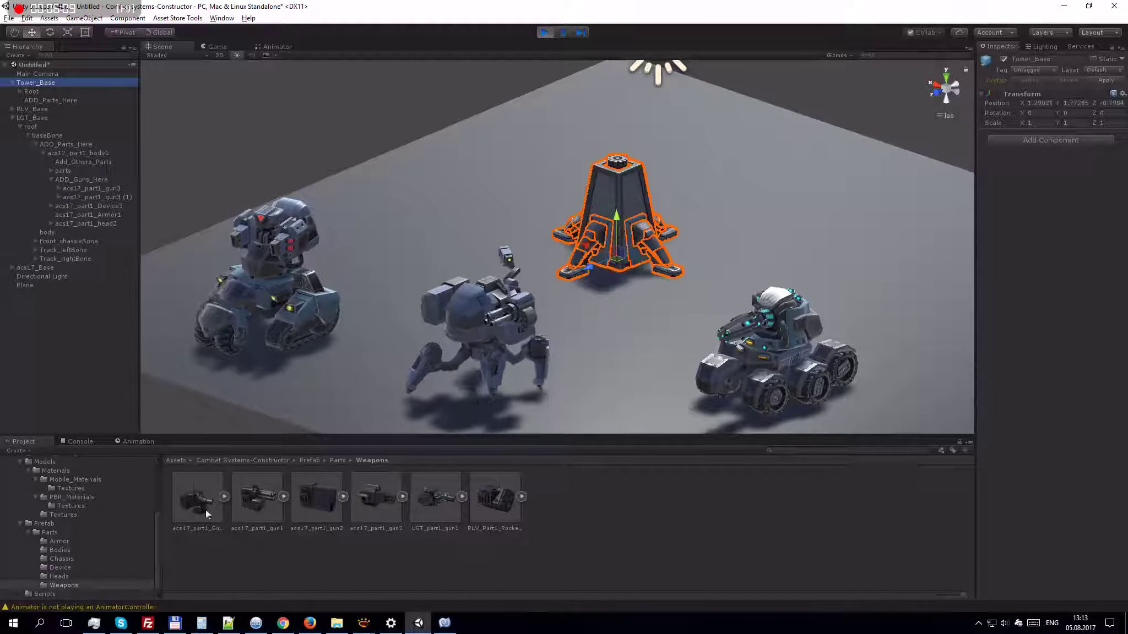
pyautogui.moveTo(244, 513)
pyautogui.mouseDown()
pyautogui.moveTo(197, 510)
pyautogui.moveTo(165, 331)
pyautogui.moveTo(71, 99)
pyautogui.mouseUp()
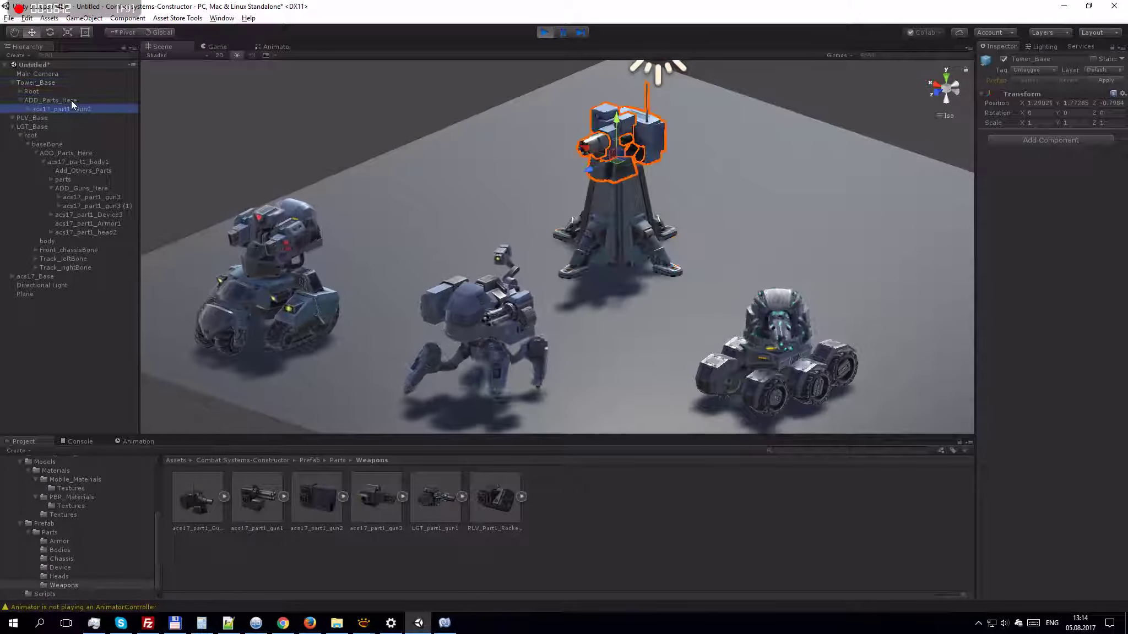
pyautogui.click(387, 101)
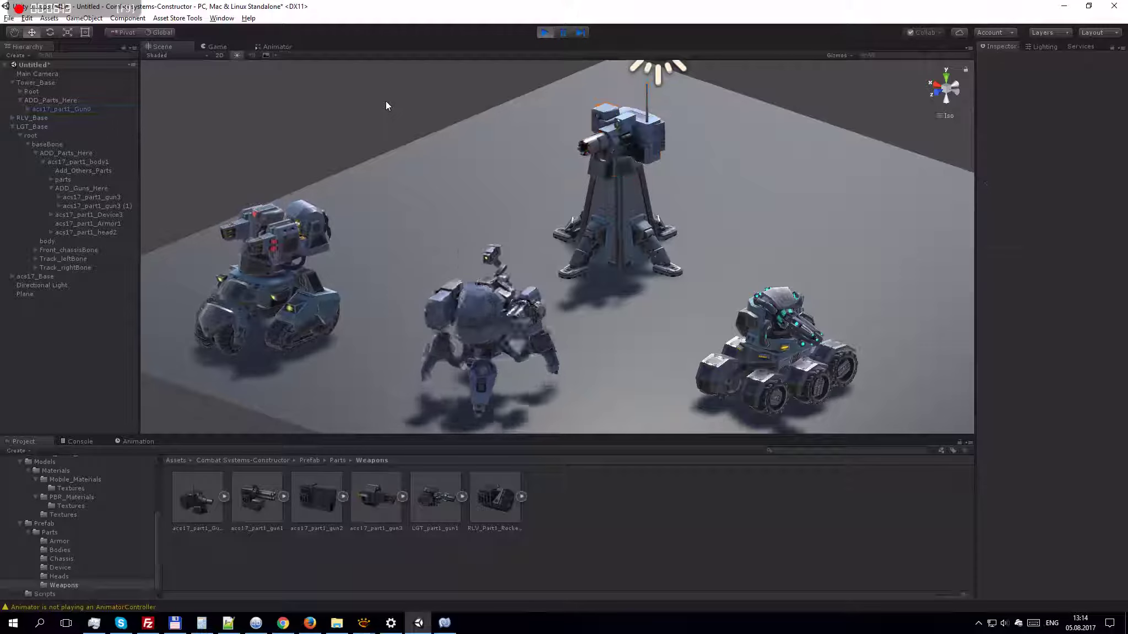
# Step: Scale acs17_part1_Gun0 on the tower uniformly to about 1.13
pyautogui.click(82, 109)
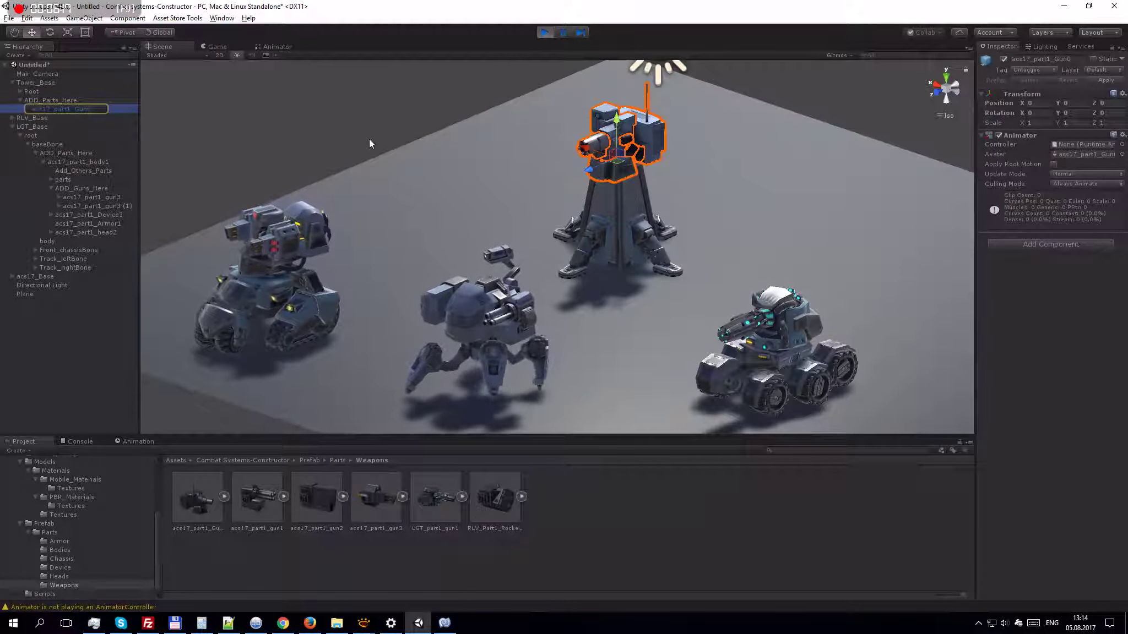
pyautogui.click(404, 118)
pyautogui.keyDown('alt'); pyautogui.moveTo(415, 111); pyautogui.dragTo(661, 149); pyautogui.keyUp('alt')
pyautogui.moveTo(661, 149); pyautogui.dragTo(676, 257, button='middle')
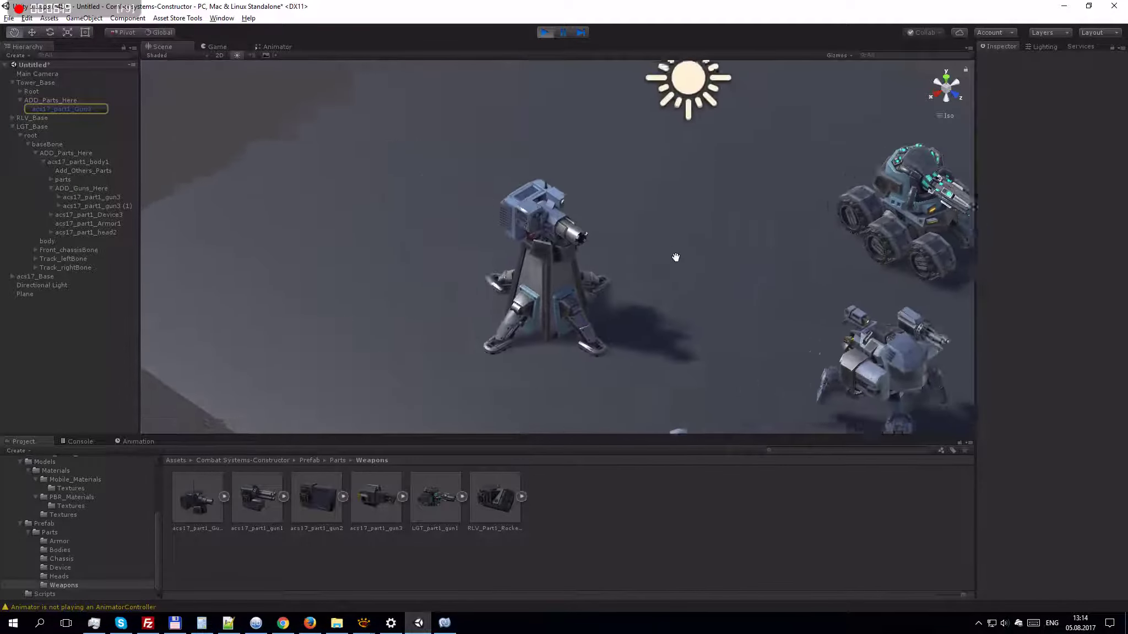
pyautogui.keyDown('alt'); pyautogui.moveTo(676, 257); pyautogui.dragTo(374, 251); pyautogui.keyUp('alt')
pyautogui.click(73, 117)
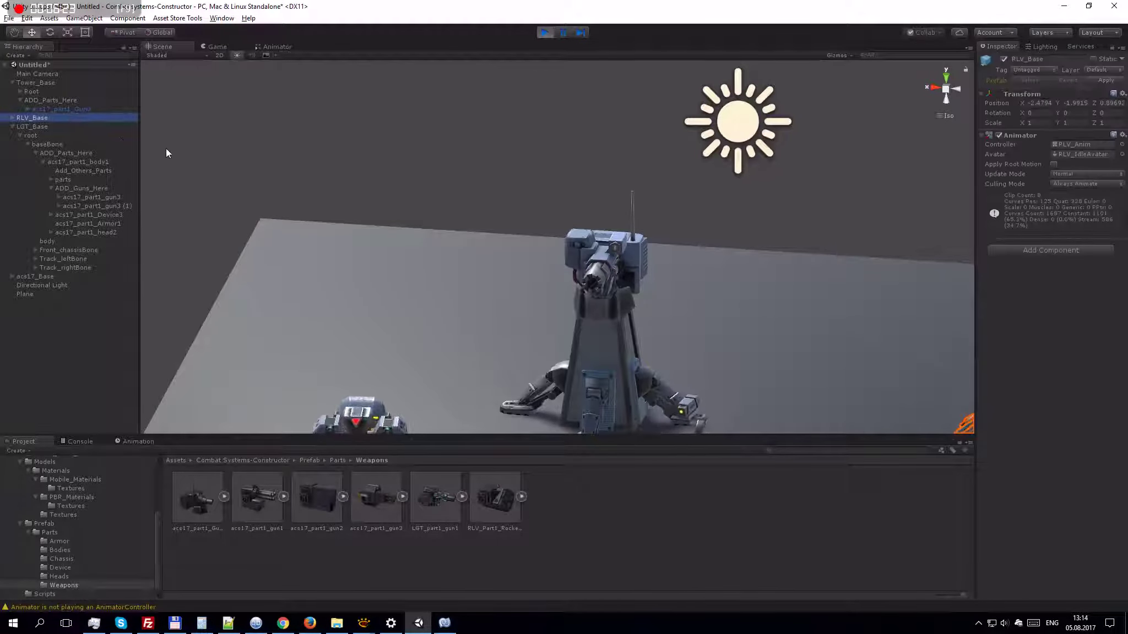
pyautogui.click(79, 110)
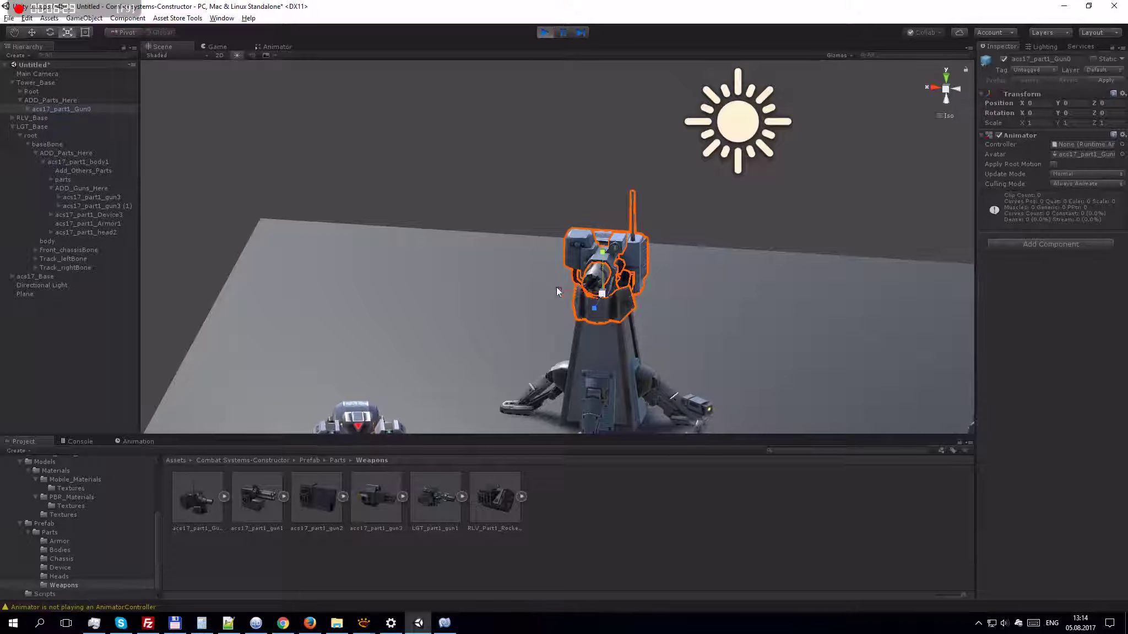
pyautogui.moveTo(603, 294); pyautogui.dragTo(500, 328)
pyautogui.click(720, 238)
# Step: Assign the ACS_AutomaticCannon_Anim controller to the Animator of the tower's acs17_part1_Gun0
pyautogui.click(76, 109)
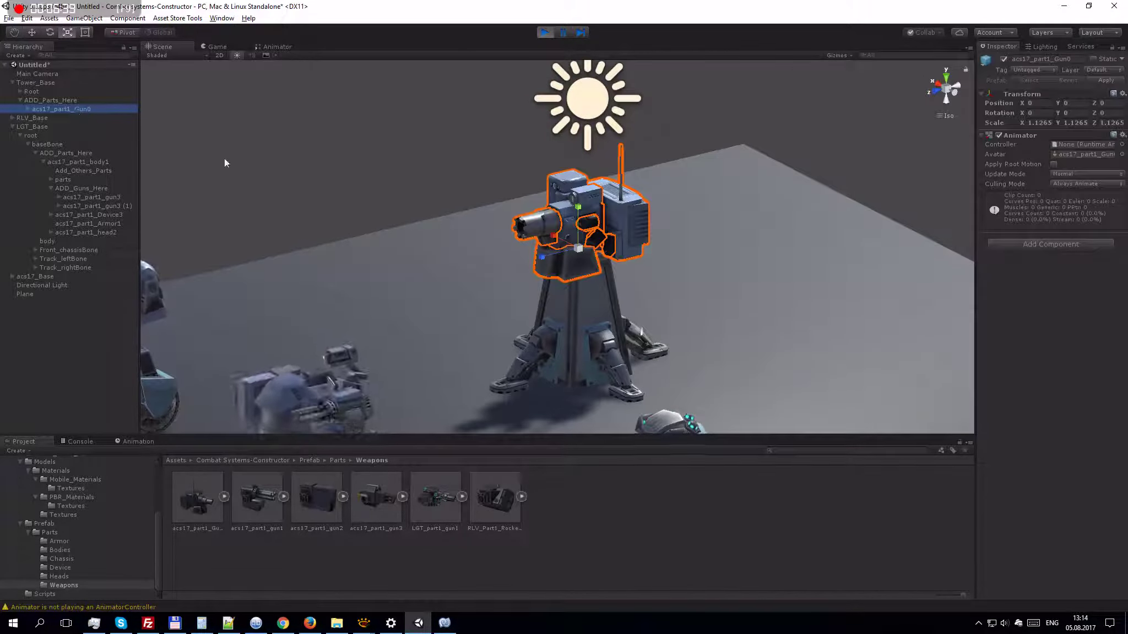
pyautogui.click(1121, 145)
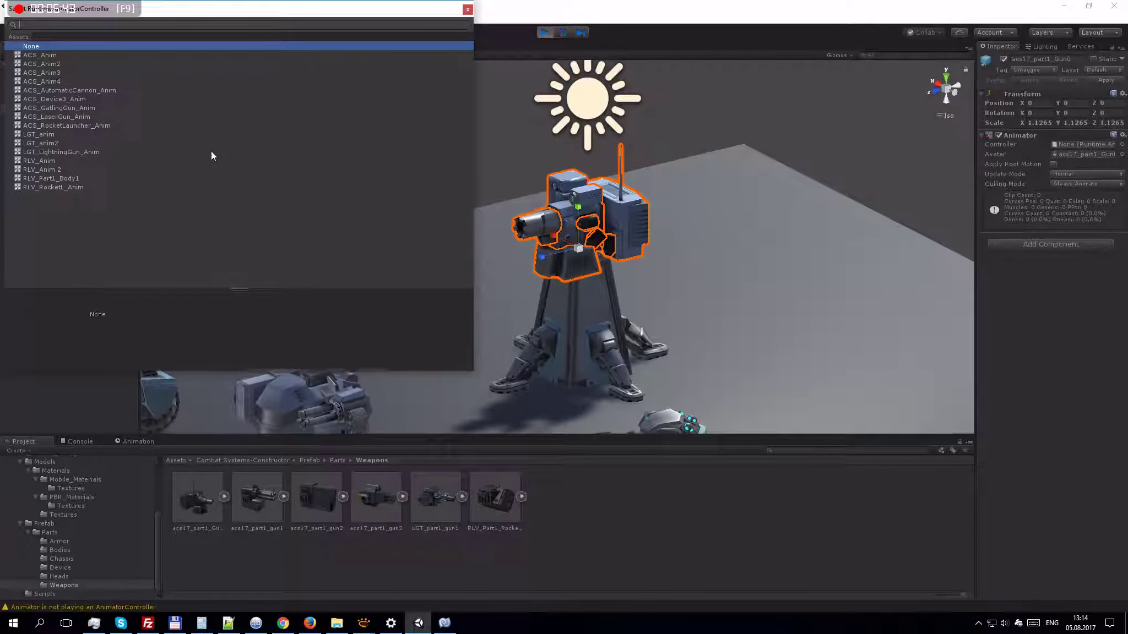
pyautogui.doubleClick(69, 89)
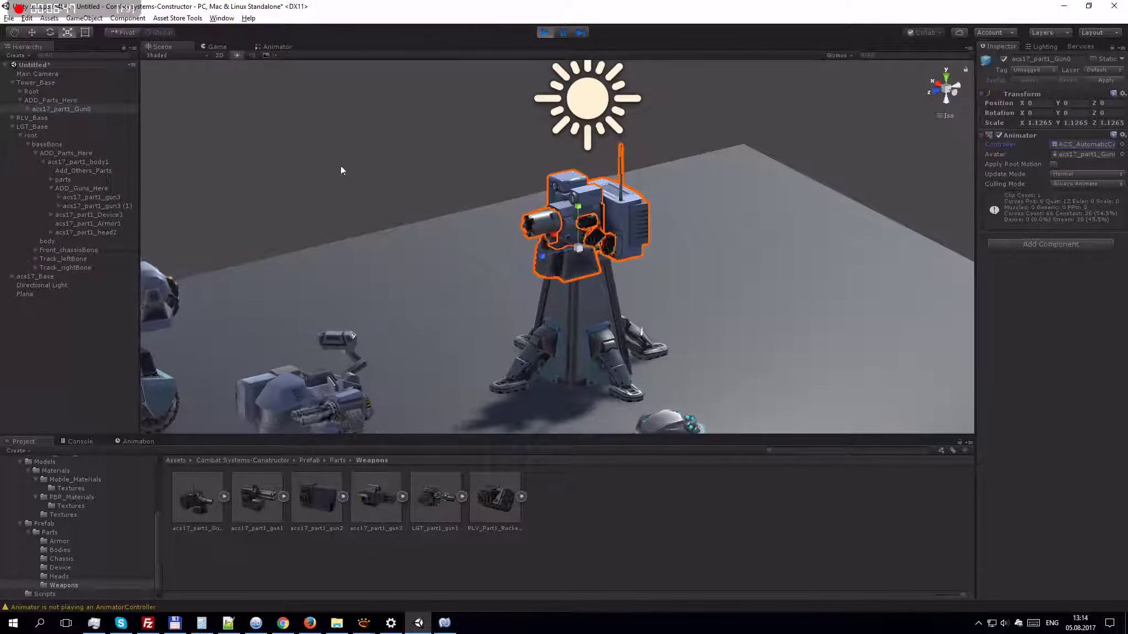
# Step: Watch the tower gun's animation from several angles and view all four assembled combat units together
pyautogui.click(384, 206)
pyautogui.keyDown('alt'); pyautogui.moveTo(401, 261); pyautogui.dragTo(440, 284); pyautogui.keyUp('alt')
pyautogui.keyDown('alt'); pyautogui.moveTo(363, 290); pyautogui.dragTo(521, 358); pyautogui.keyUp('alt')
pyautogui.scroll(-12, 382, 302)
pyautogui.moveTo(521, 358); pyautogui.dragTo(490, 248, button='middle')
pyautogui.keyDown('alt'); pyautogui.moveTo(490, 247); pyautogui.dragTo(514, 249); pyautogui.keyUp('alt')
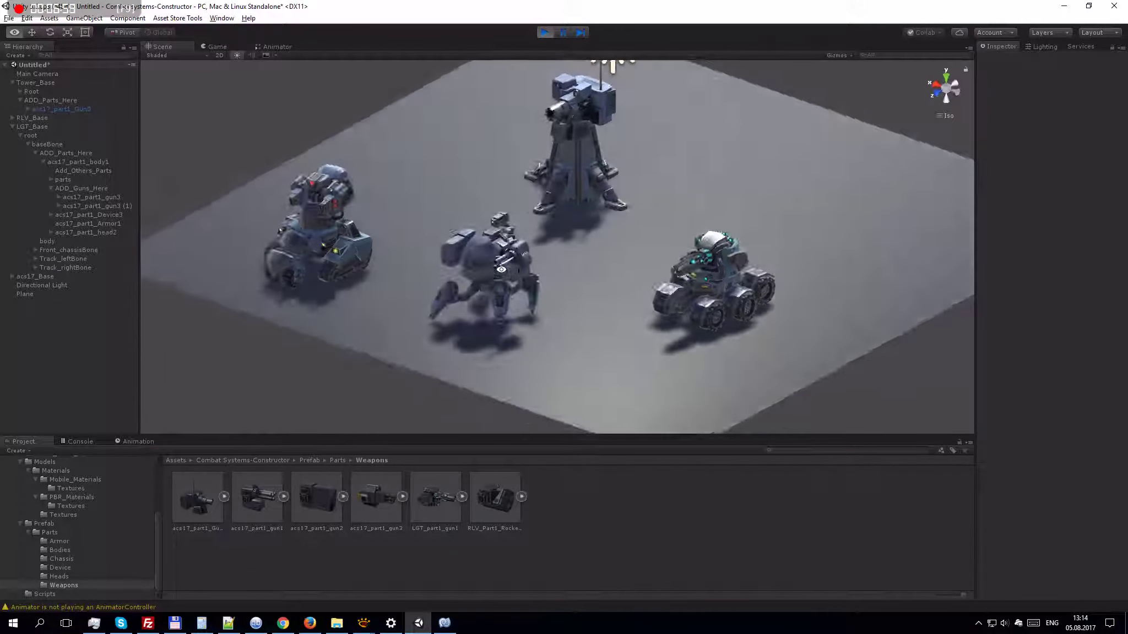